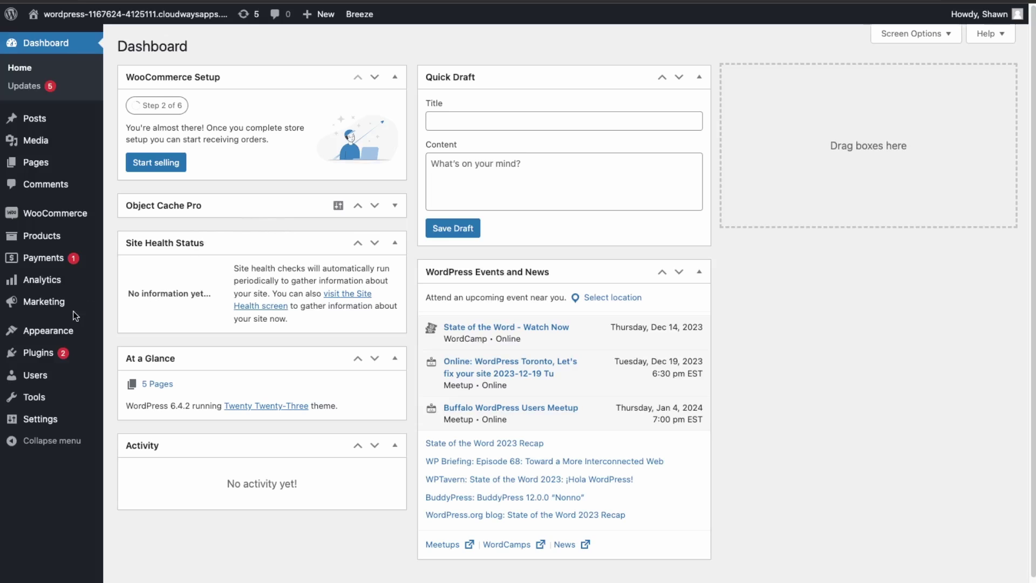
Search the plugin directory for 'facebook', then install and activate Facebook for WooCommerce
mouse_move(36, 352)
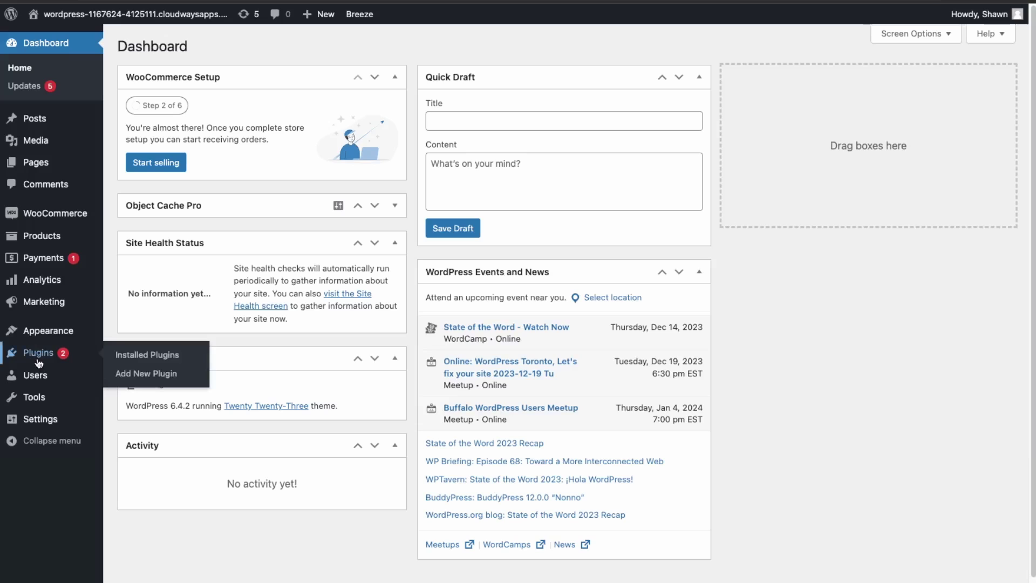
left_click(160, 382)
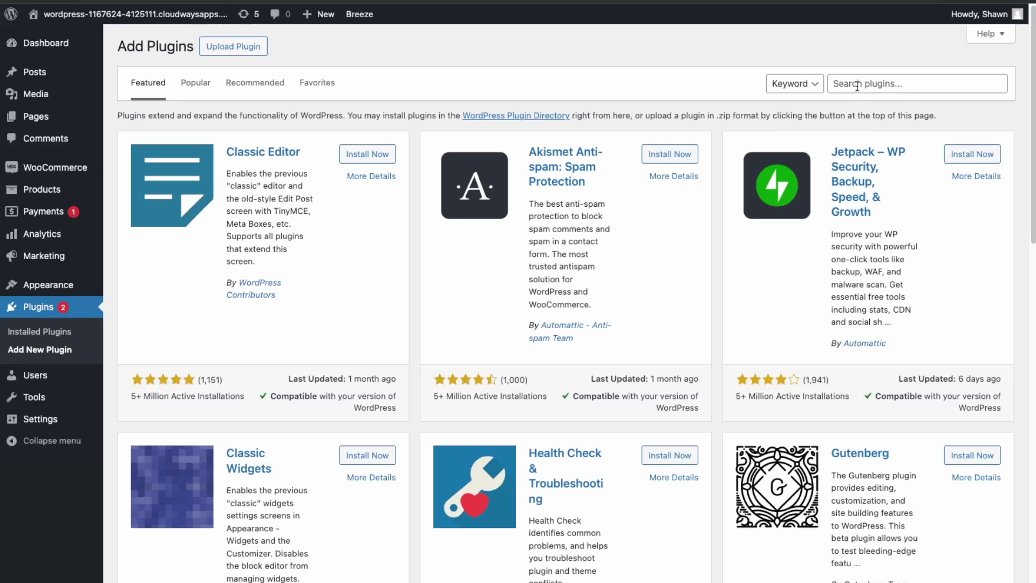
left_click(857, 84)
type("facebook")
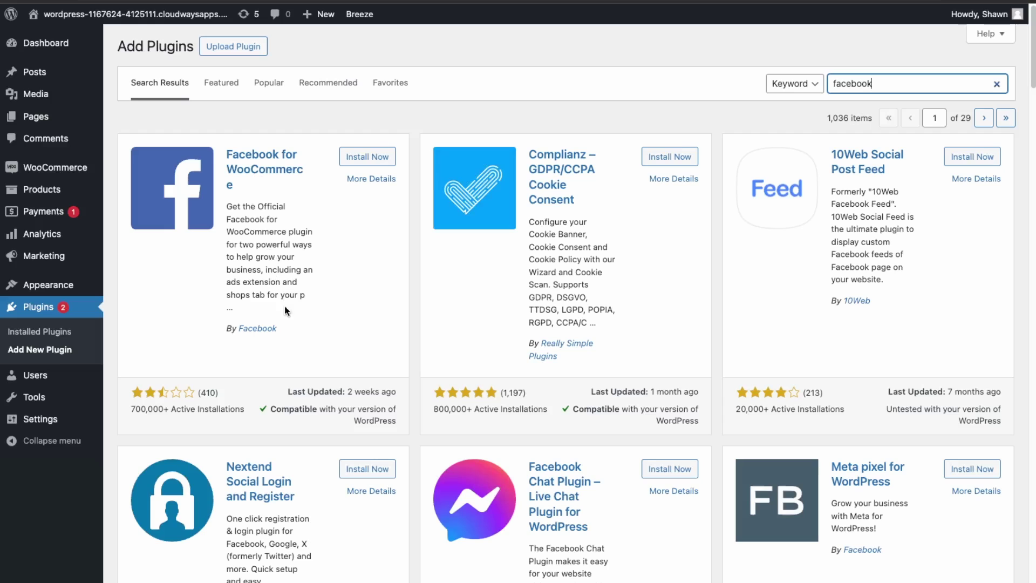
left_click(364, 157)
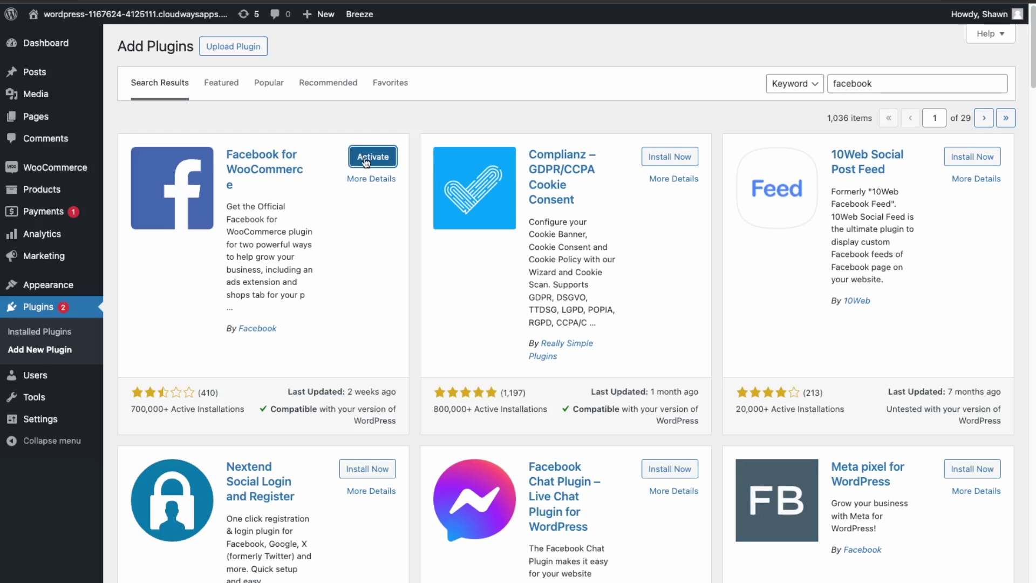
left_click(365, 159)
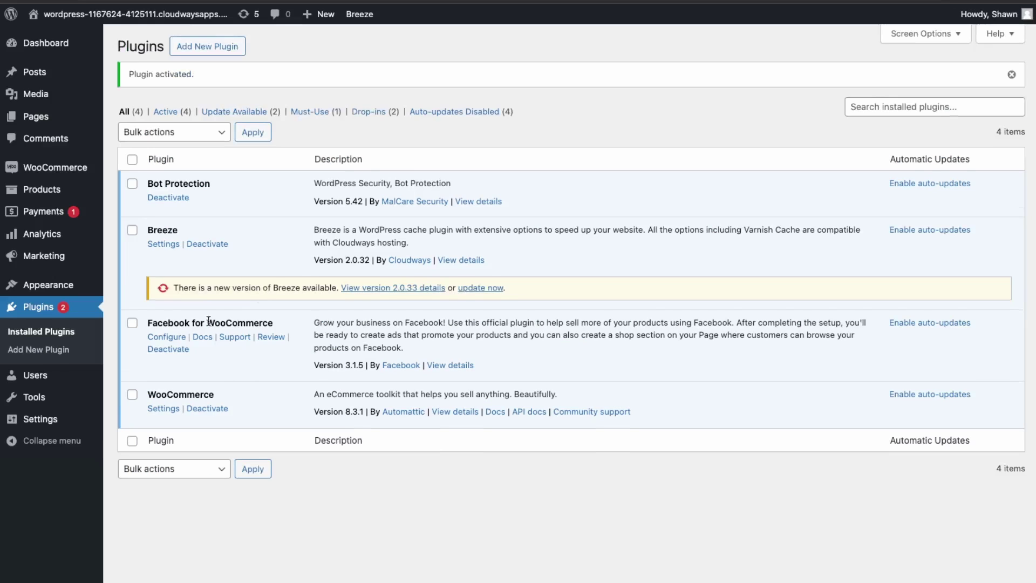
left_click_drag(180, 323, 581, 355)
left_click(697, 357)
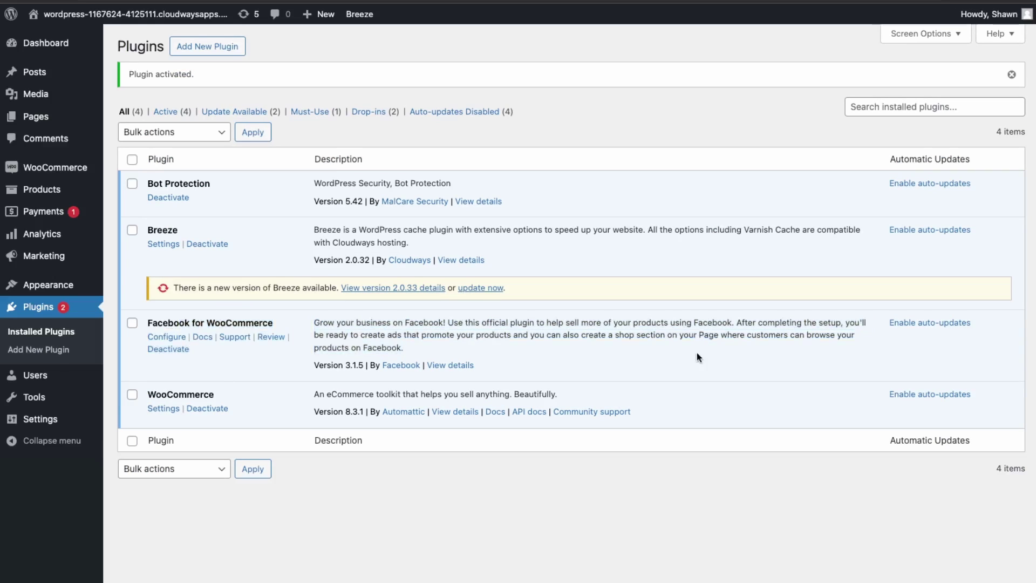
Open the Facebook for WooCommerce Connection settings and begin linking with Get Started
left_click(167, 337)
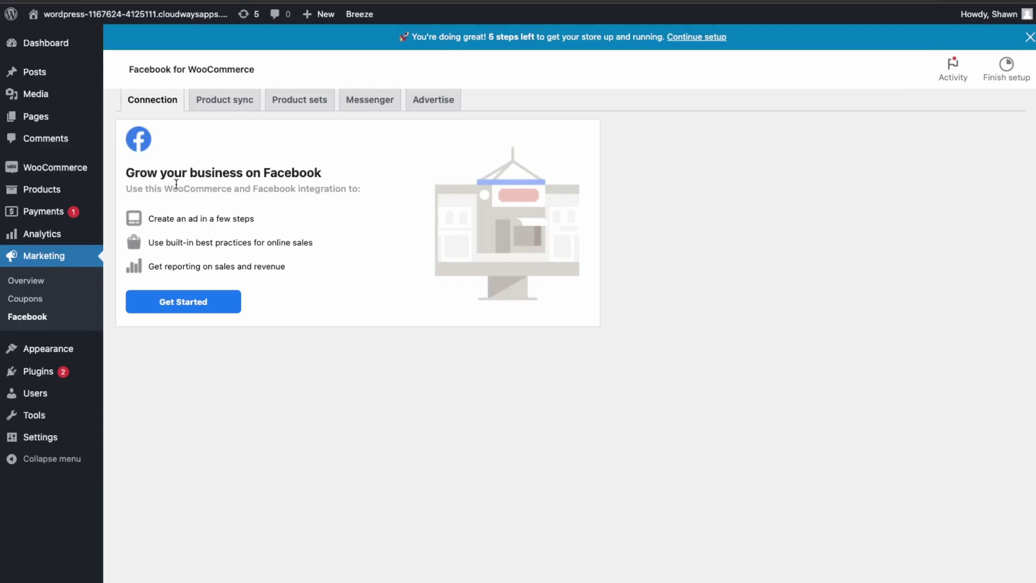
left_click(211, 310)
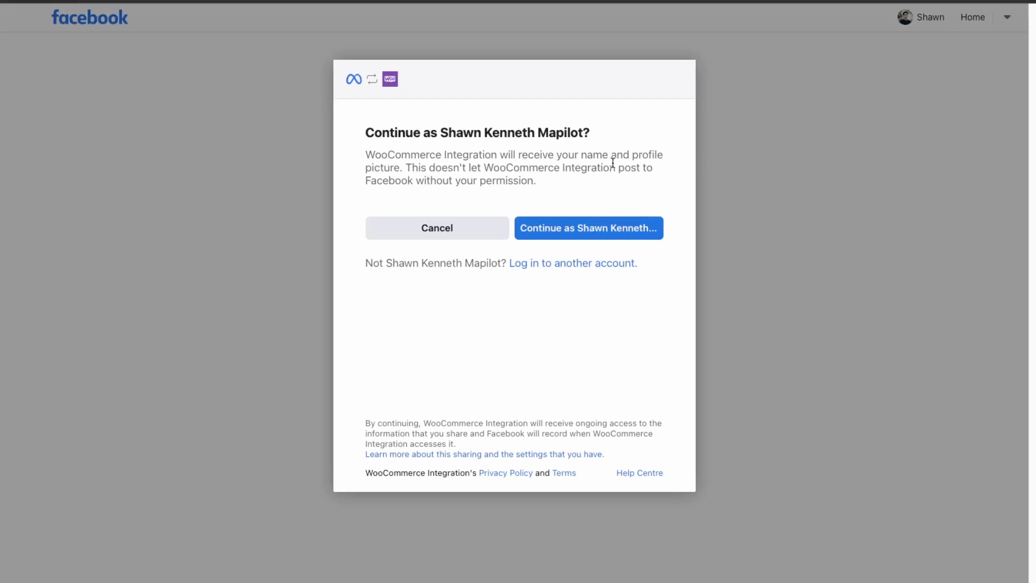
Continue as the signed-in account, then choose the Facebook Page and eligible Instagram business profile
left_click(610, 229)
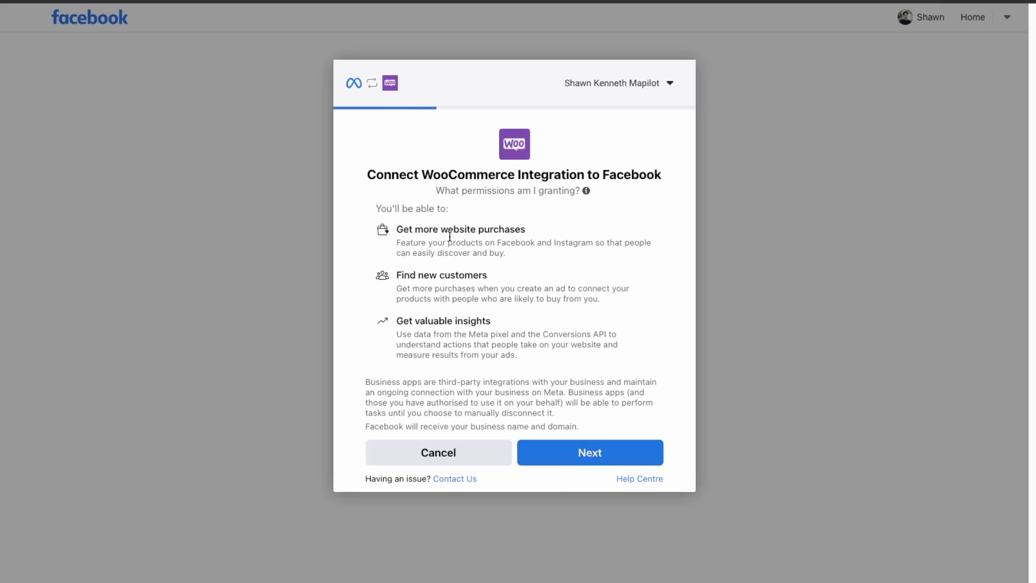
left_click(593, 460)
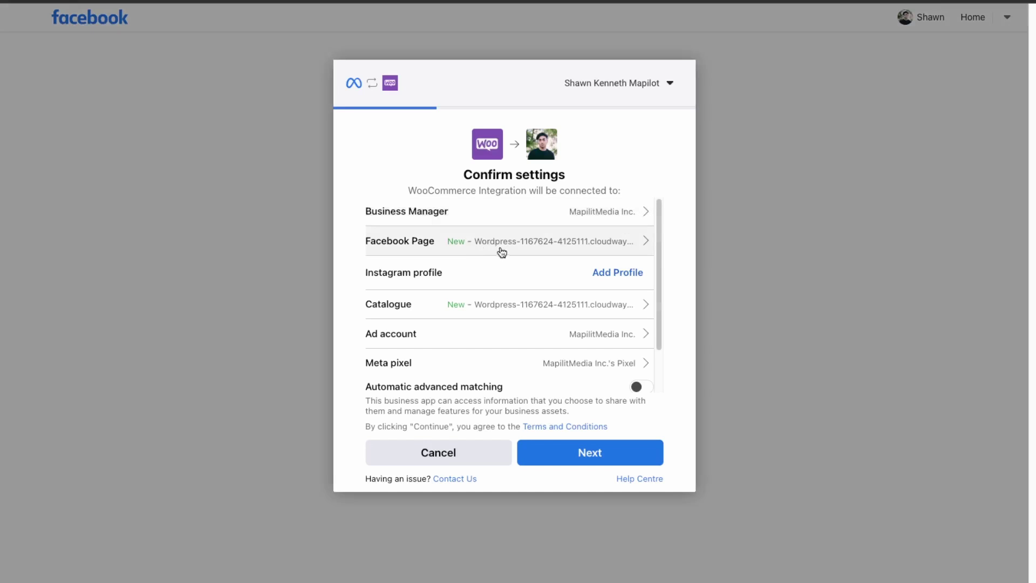
left_click(502, 252)
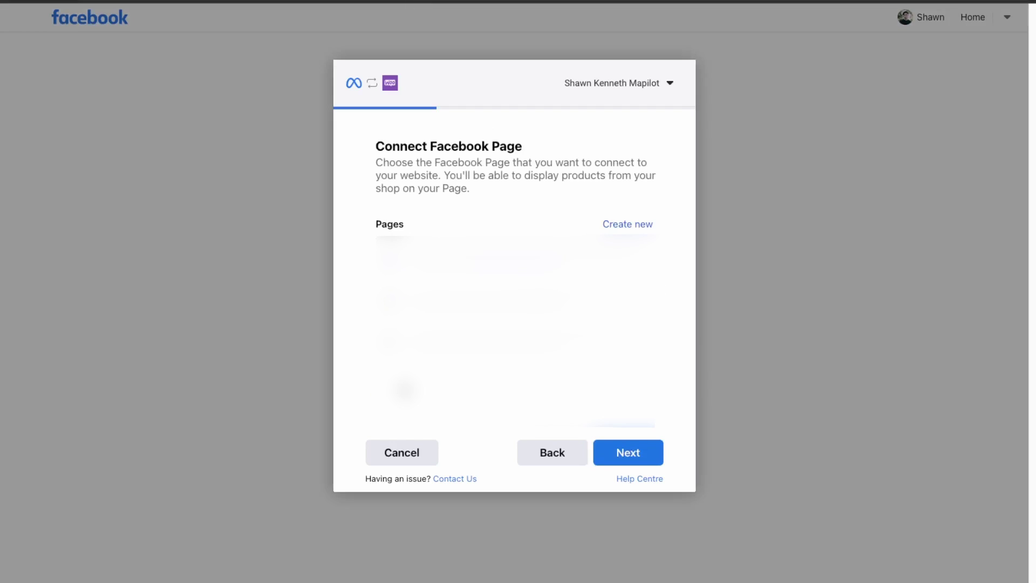
left_click(635, 453)
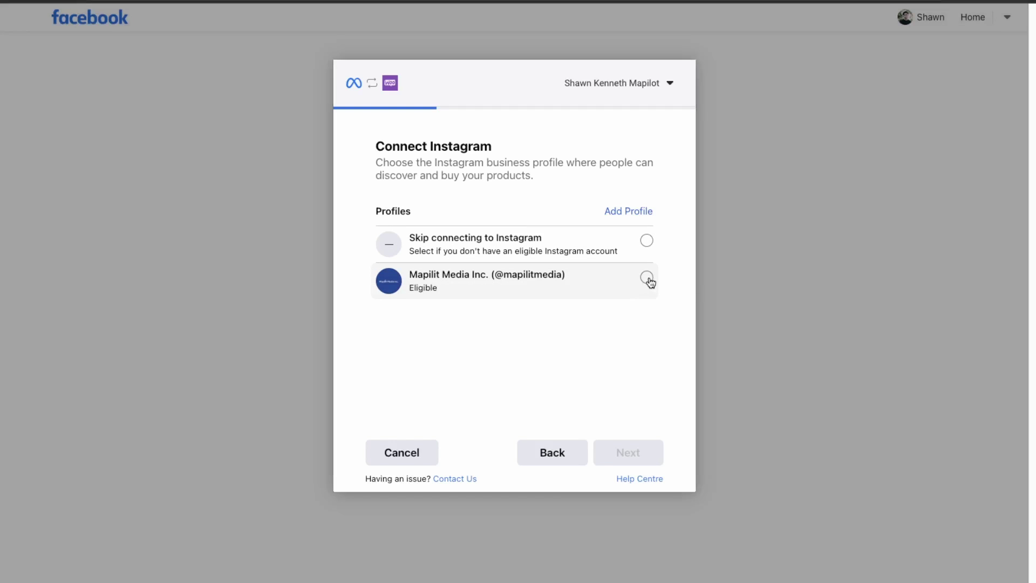
left_click(647, 279)
left_click(651, 444)
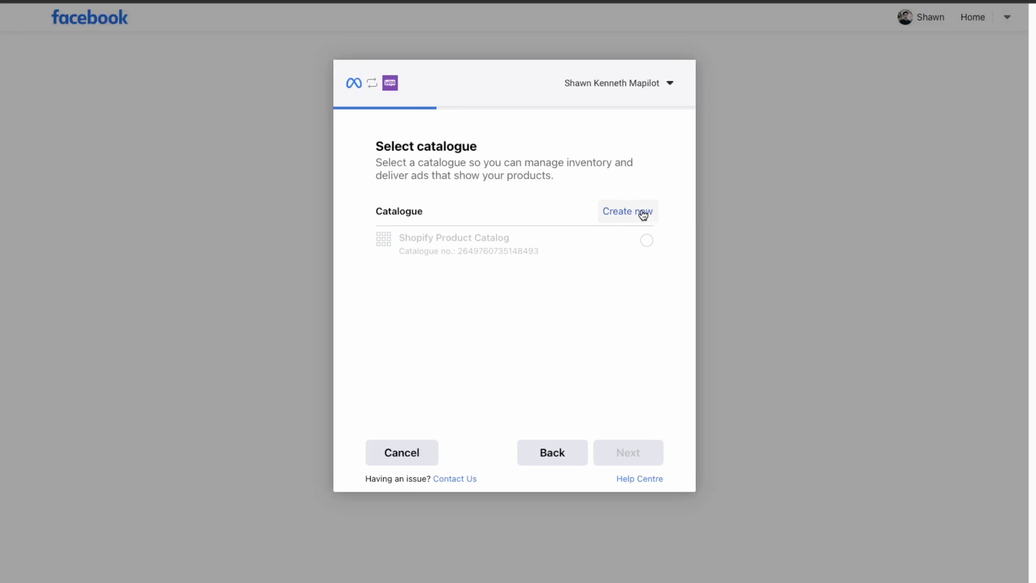
Create a new catalogue named 'WooCommerce Facebook Test'
left_click(643, 215)
left_click(528, 229)
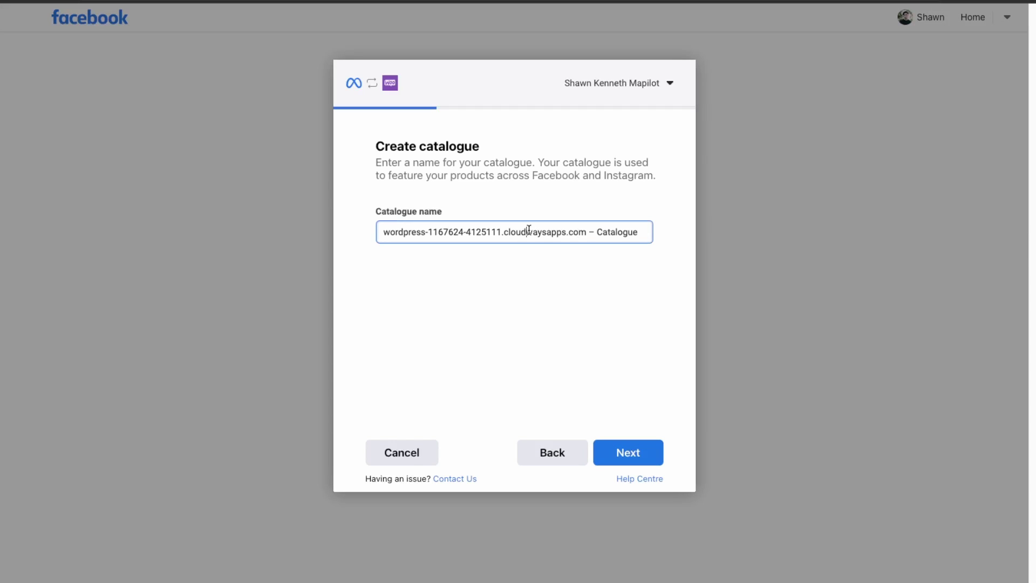
key("ctrl+a")
type("WooCommer")
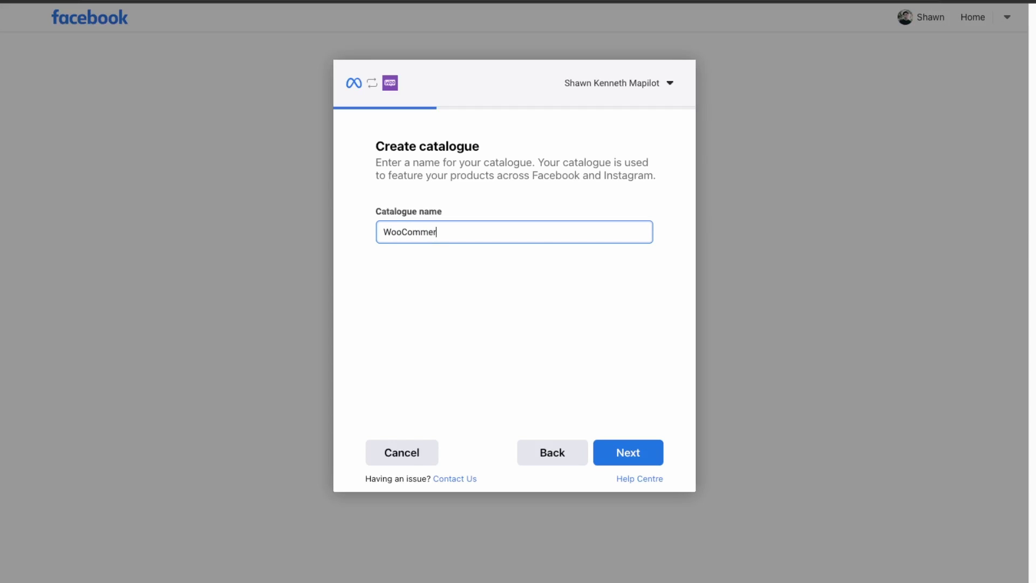
type("ce Facebook Test")
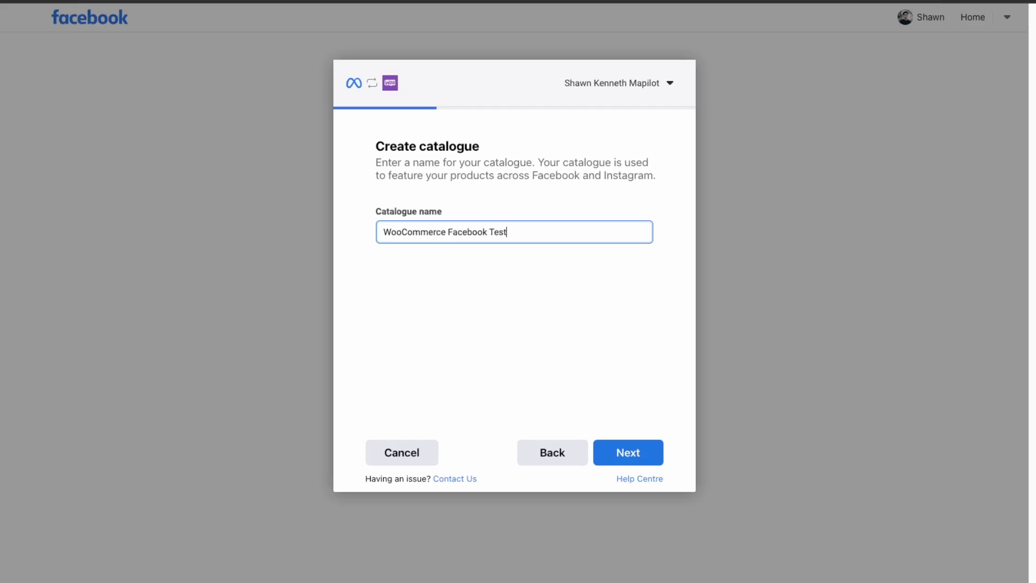
left_click(620, 458)
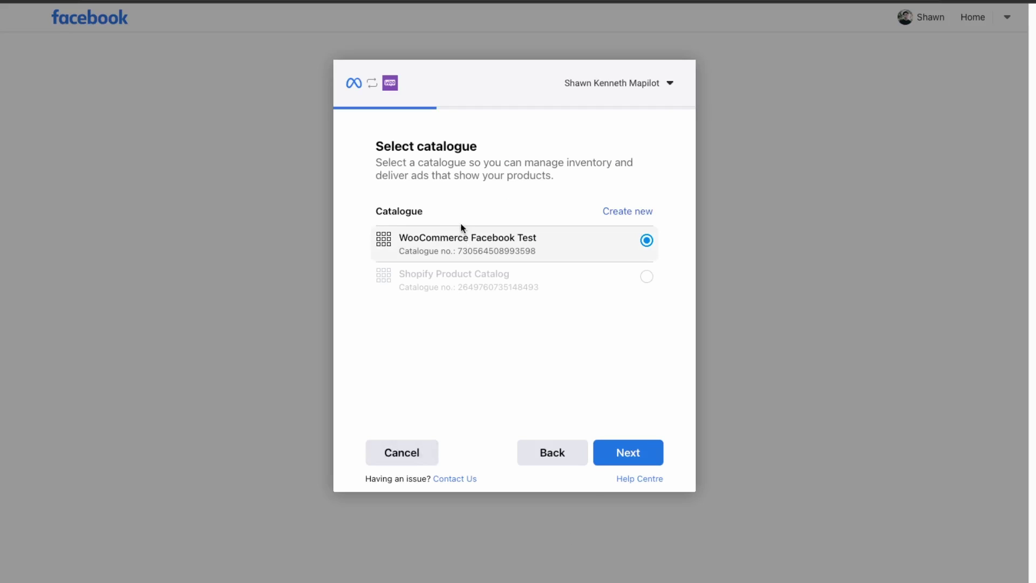
left_click(620, 452)
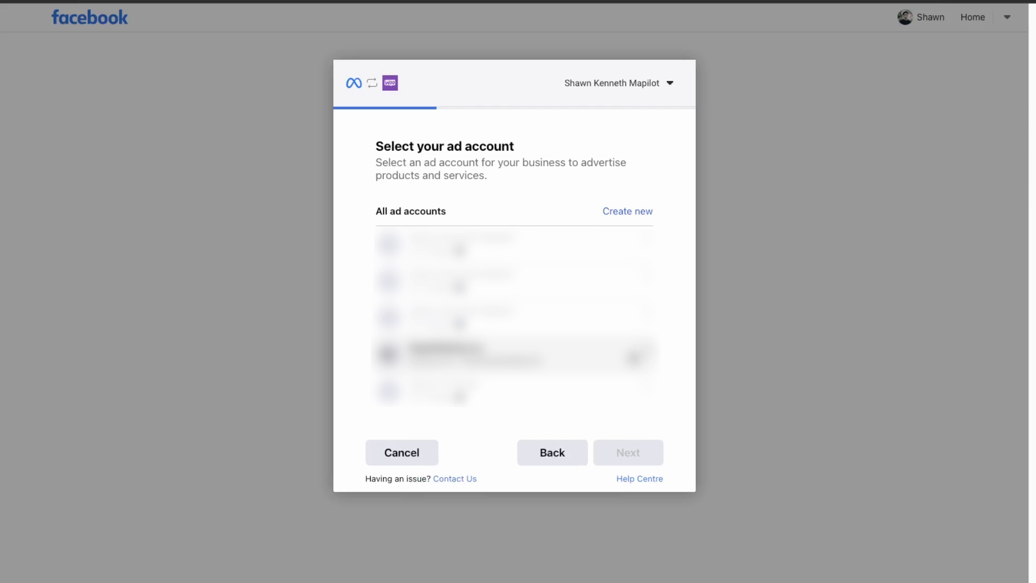
Select the business ad account and a Meta pixel for the integration
left_click(643, 356)
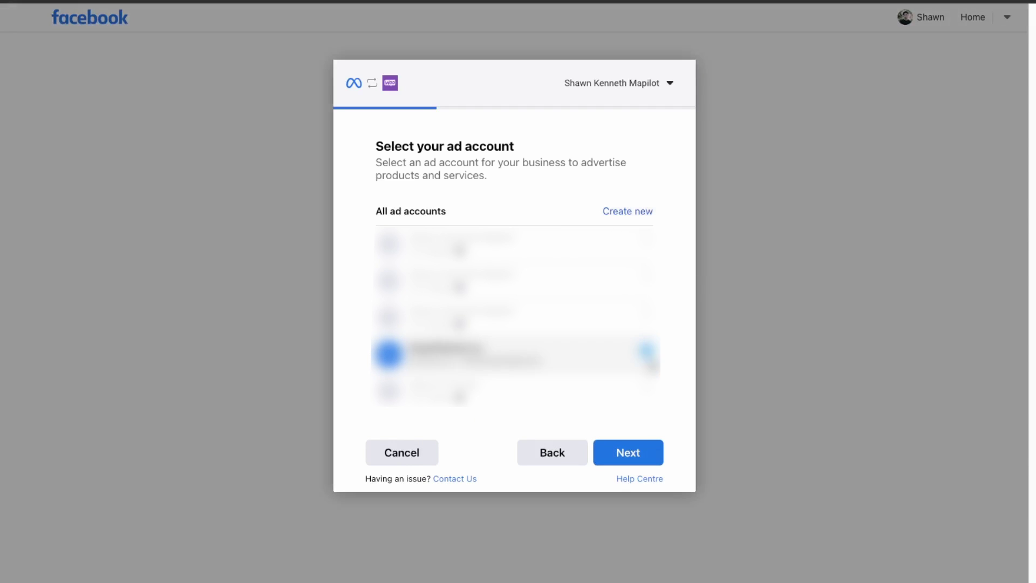
left_click(628, 452)
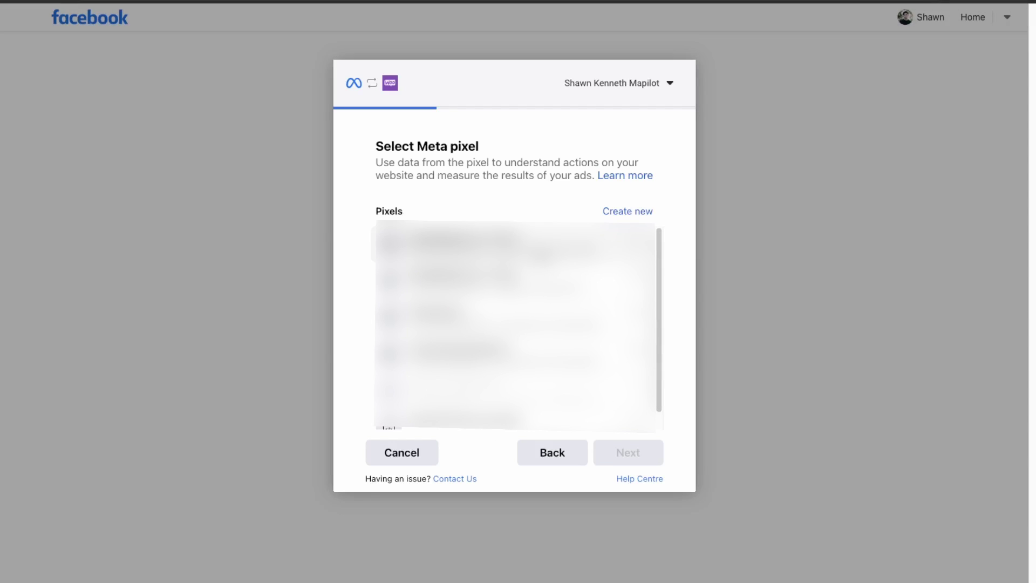
left_click(512, 243)
left_click(627, 452)
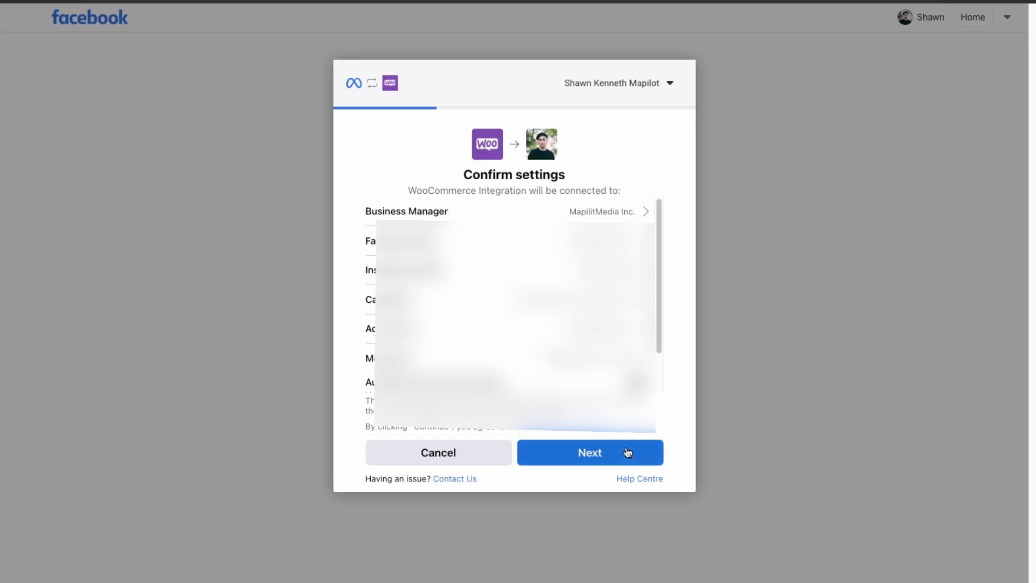
Confirm the settings, grant the requested permissions, and redirect back to the WordPress site
left_click(608, 453)
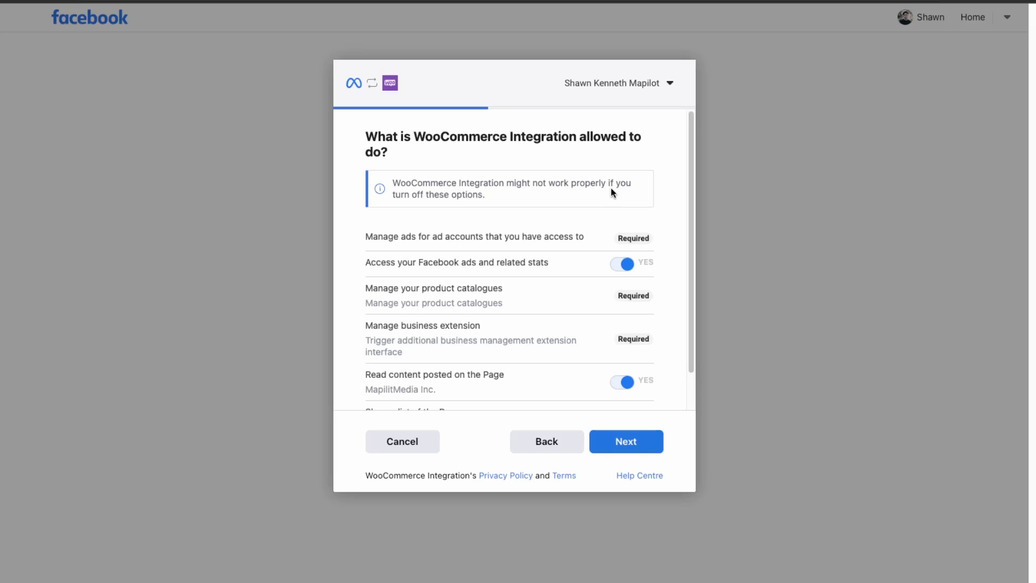
scroll(585, 356, "down", 1)
scroll(585, 356, "down", 3)
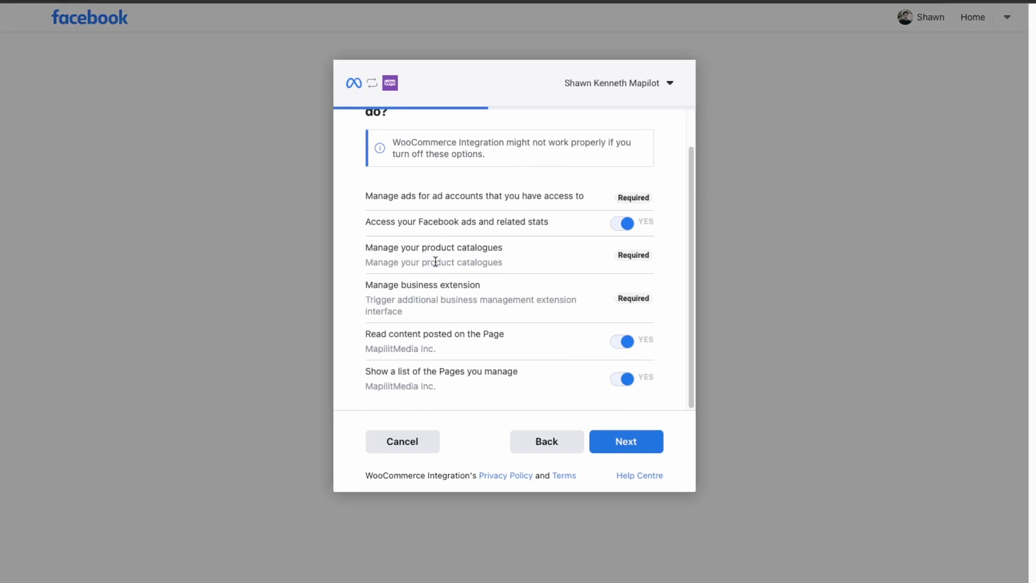
left_click(661, 446)
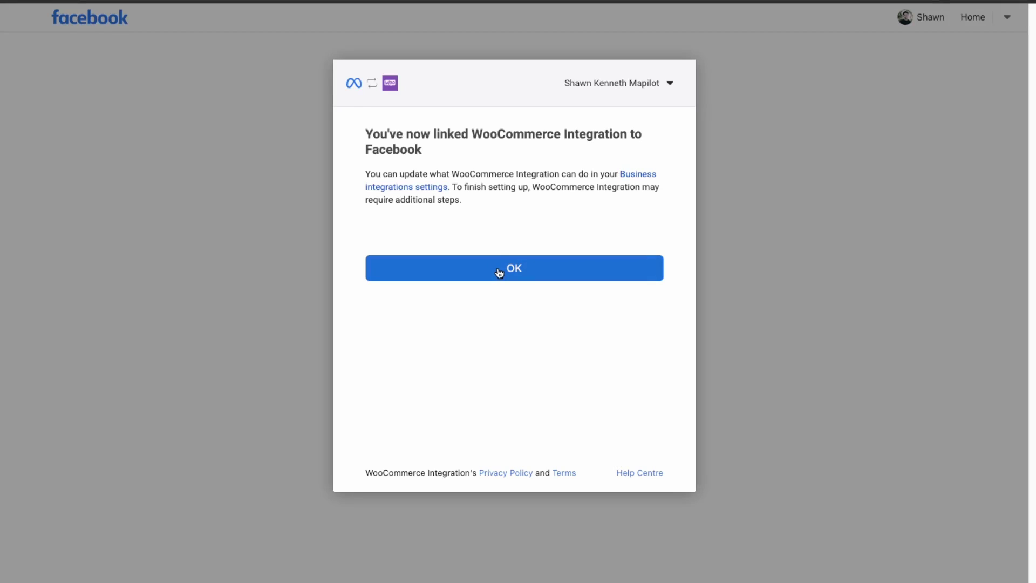
left_click(498, 273)
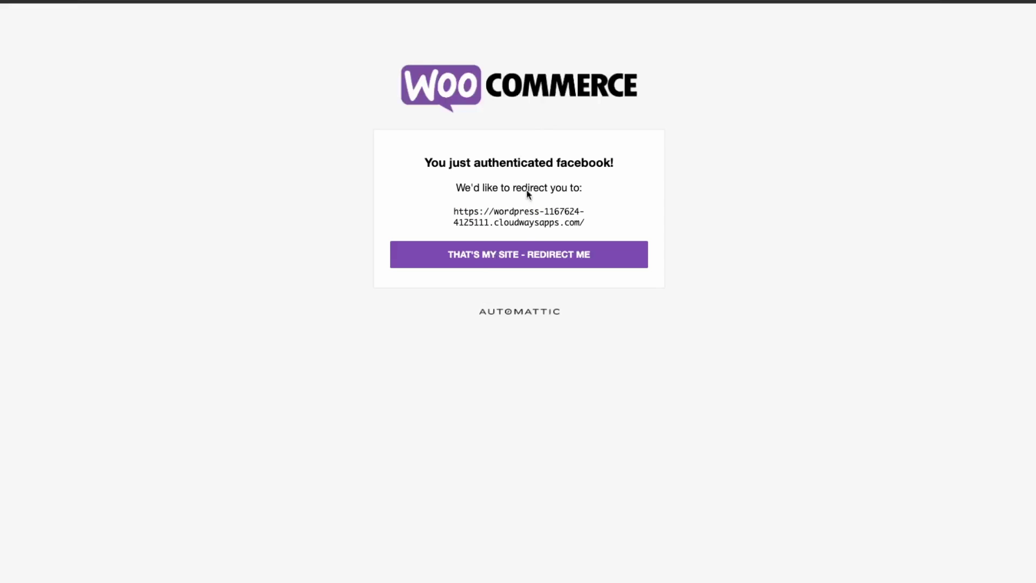
left_click(524, 260)
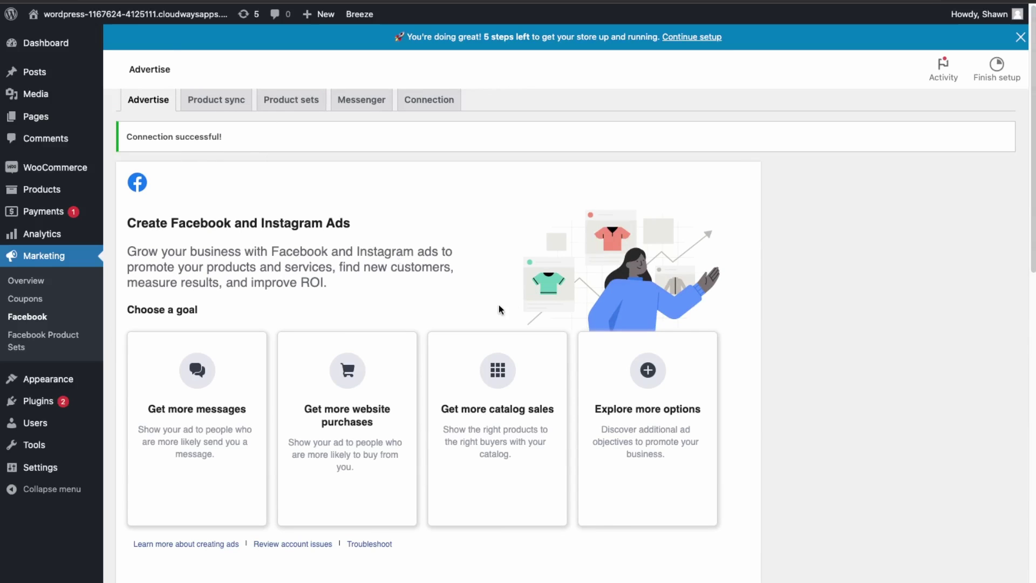
scroll(498, 304, "down", 2)
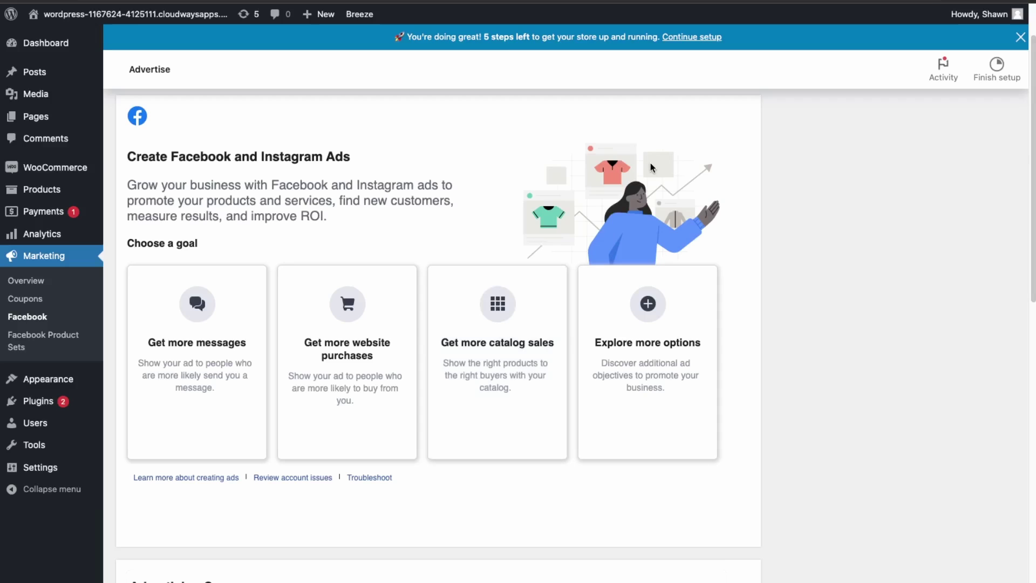
scroll(478, 226, "down", 10)
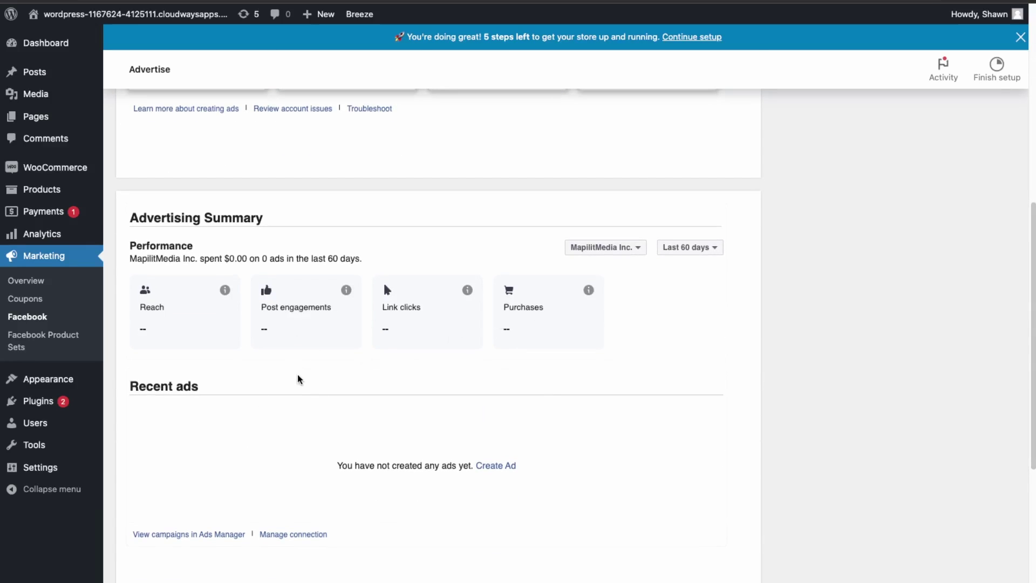
scroll(394, 418, "down", 1)
scroll(272, 342, "down", 2)
scroll(270, 340, "up", 2)
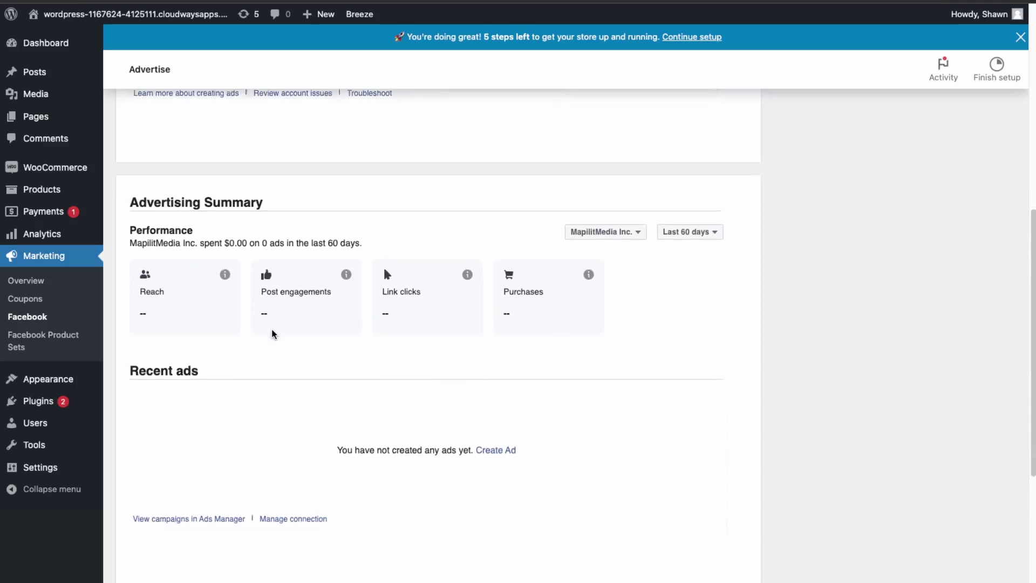
scroll(271, 338, "down", 5)
scroll(273, 333, "up", 13)
scroll(272, 334, "up", 5)
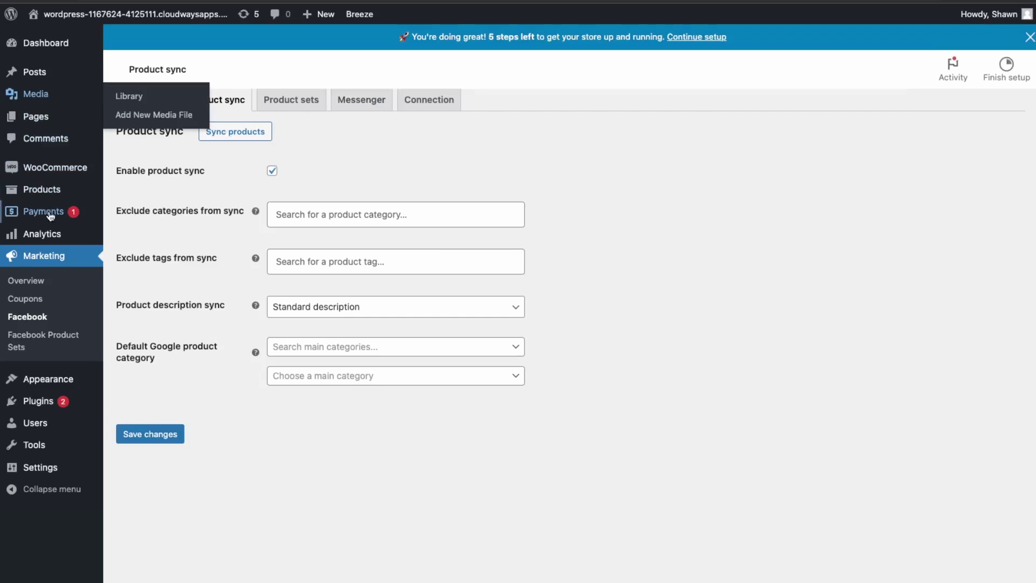
Check the Tshirt in All Products, then sync the store's products from Facebook Product sync
mouse_move(48, 190)
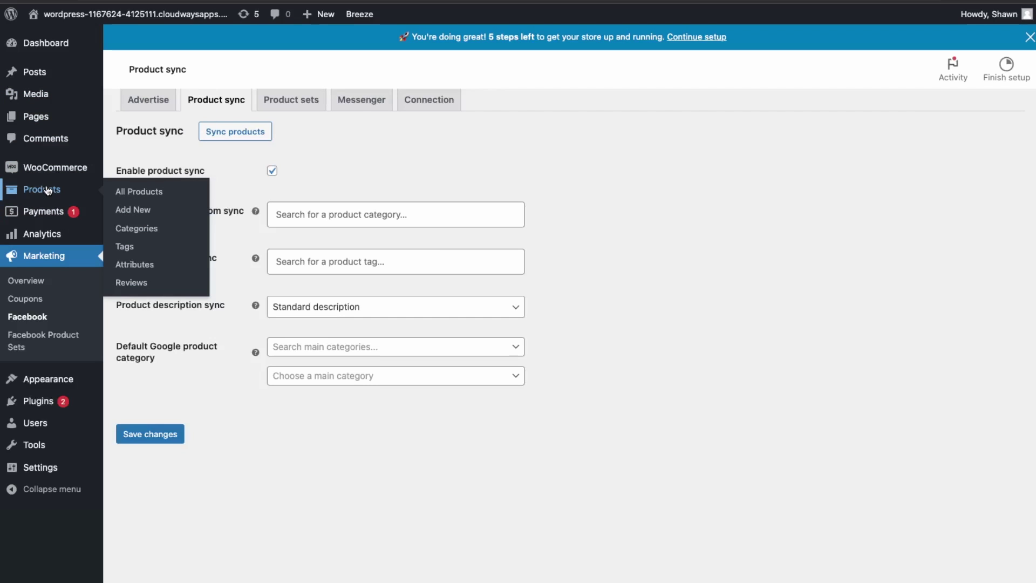
left_click(149, 196)
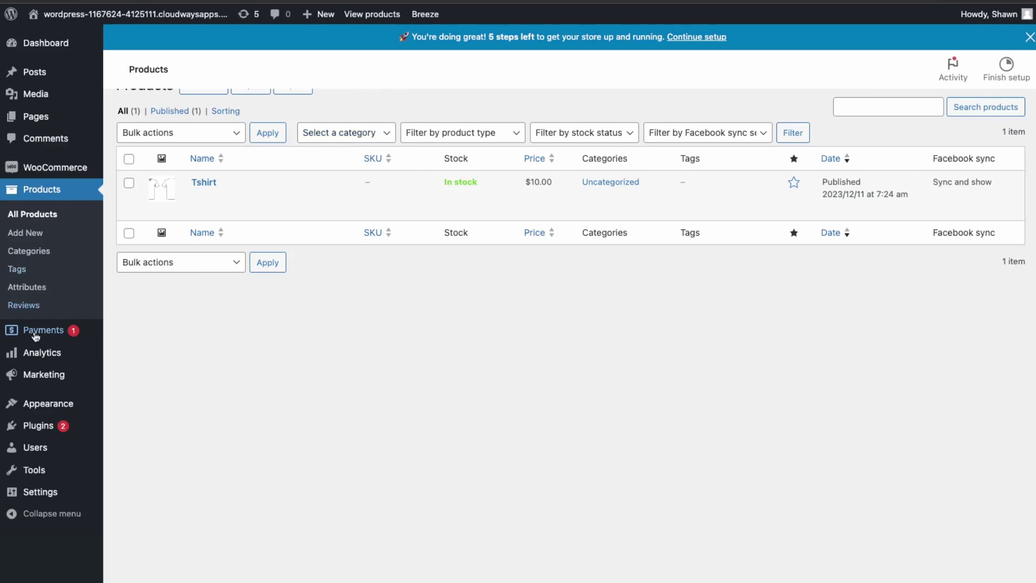
left_click(61, 373)
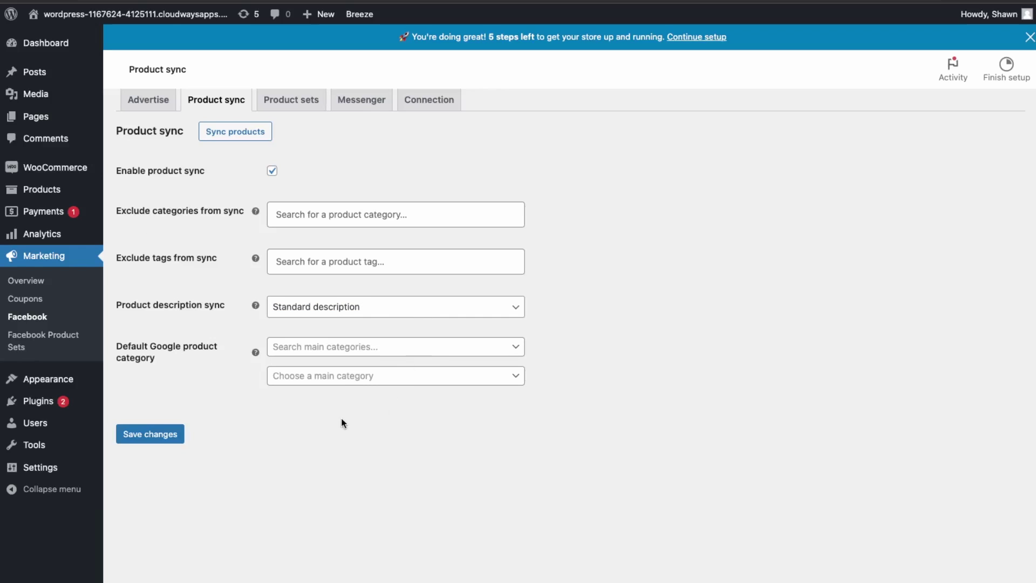
mouse_move(254, 353)
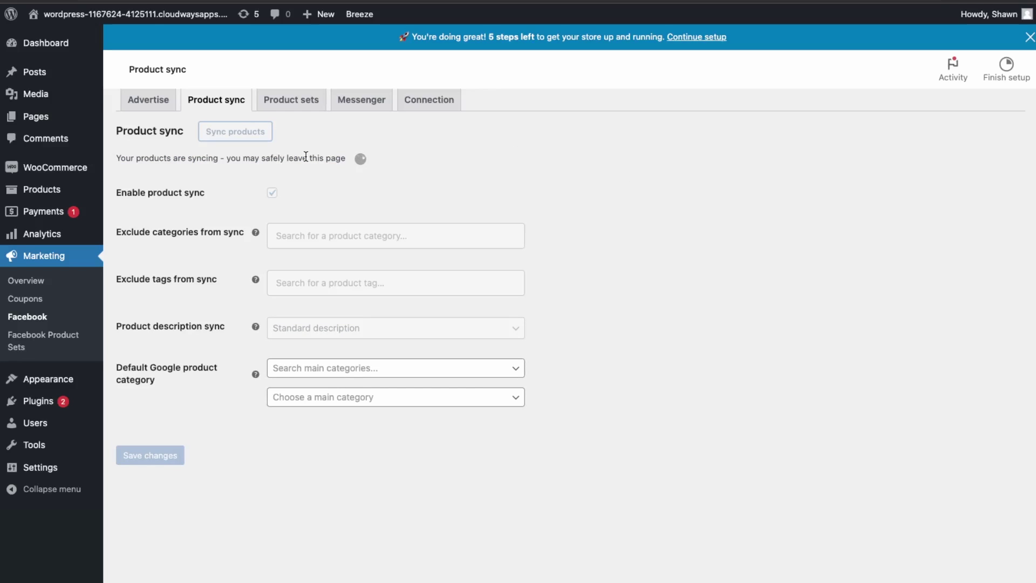
left_click(427, 102)
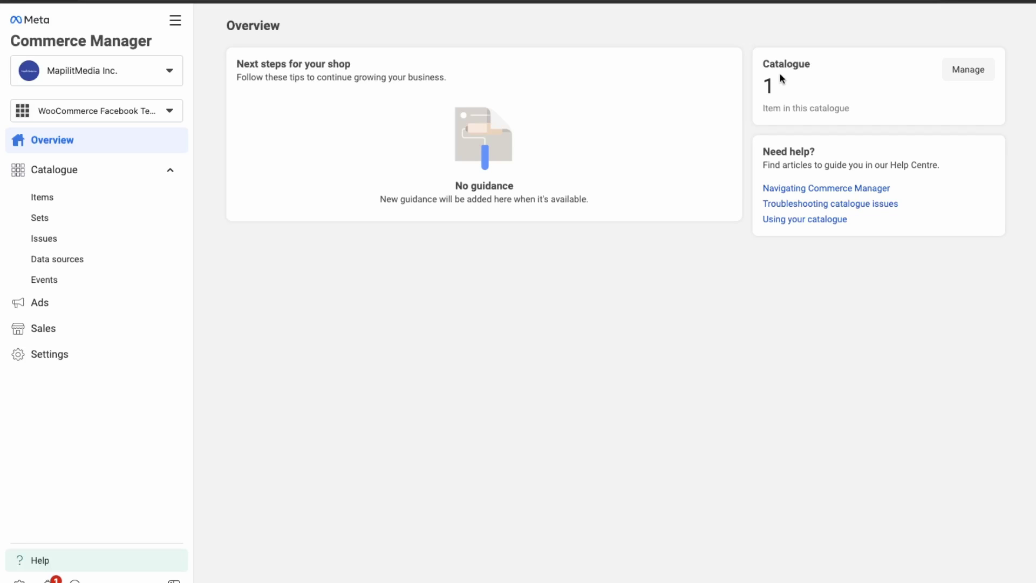
Open the catalogue's items and inspect the C$10.00 Tshirt listing without changing it
left_click_drag(781, 80, 764, 85)
left_click(979, 71)
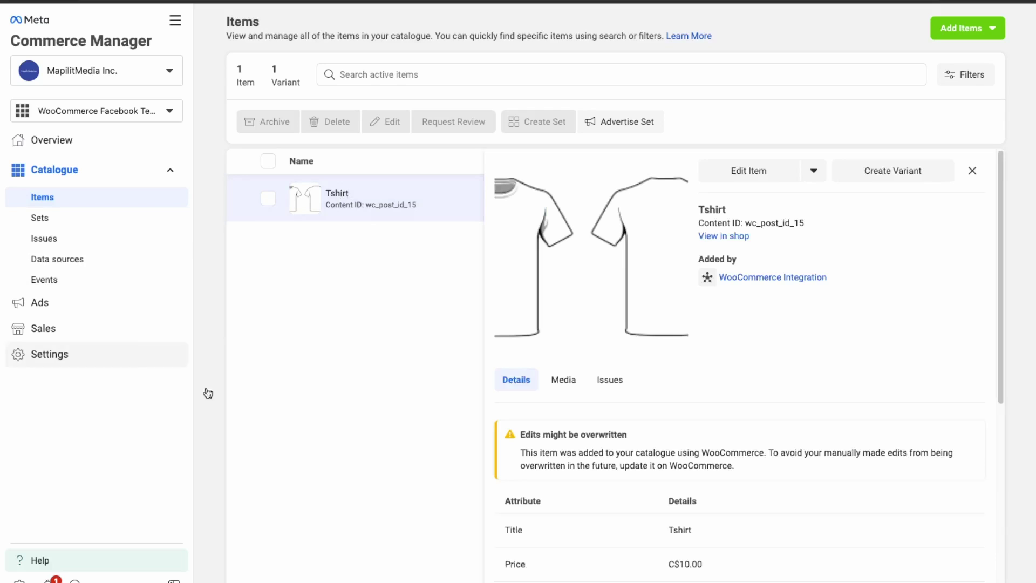
scroll(726, 257, "down", 3)
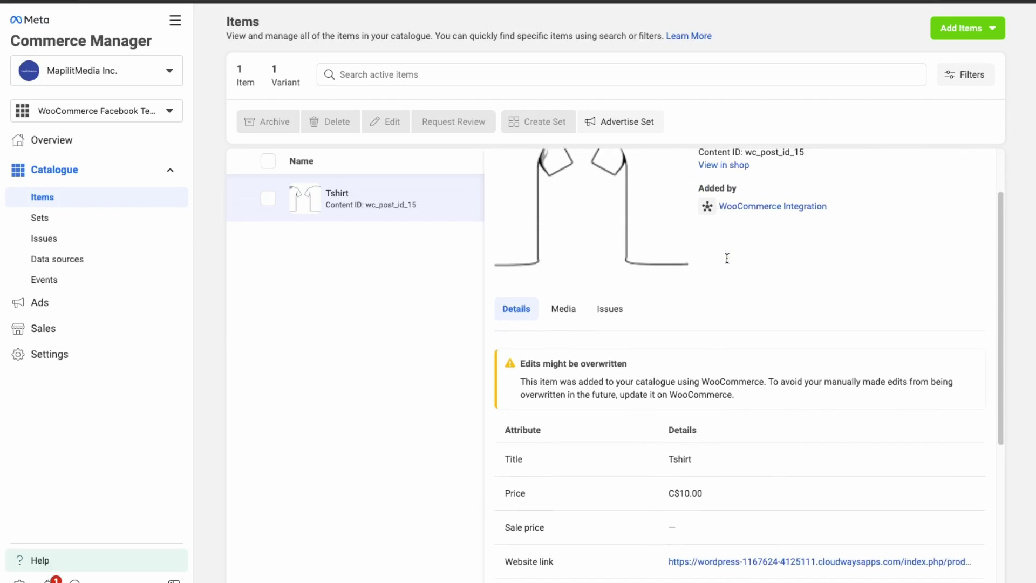
scroll(703, 410, "down", 3)
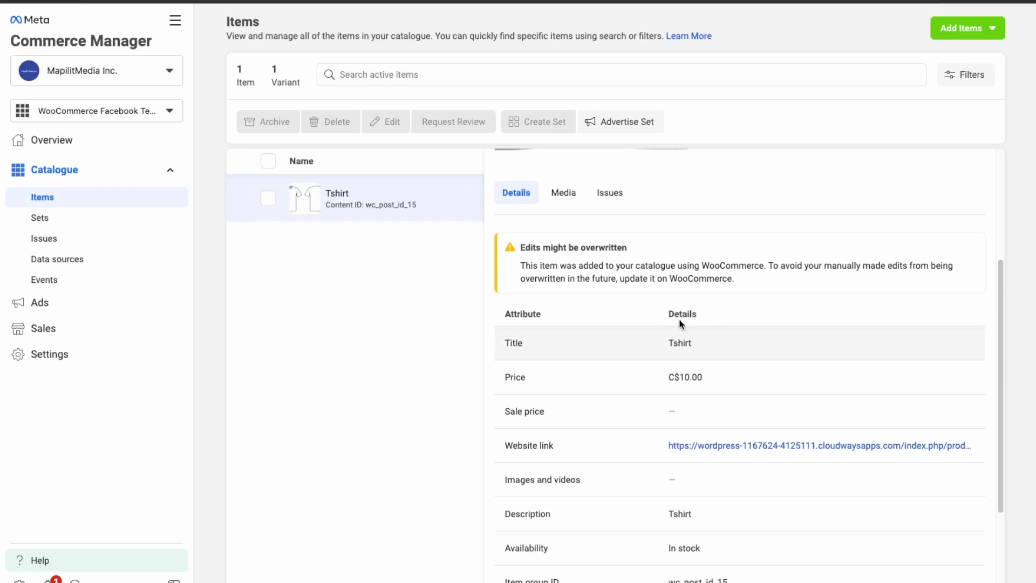
scroll(679, 377, "down", 3)
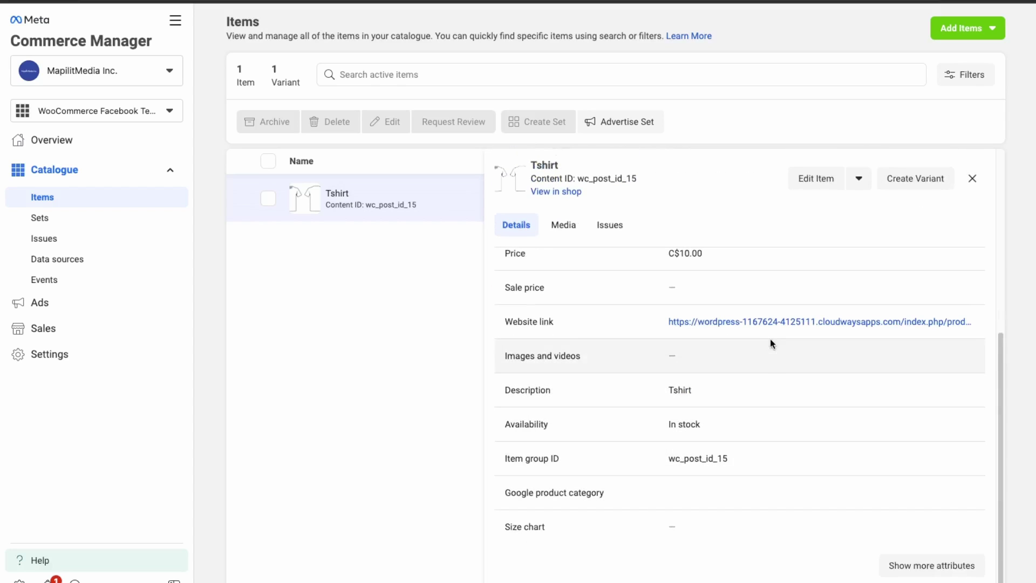
scroll(720, 334, "up", 6)
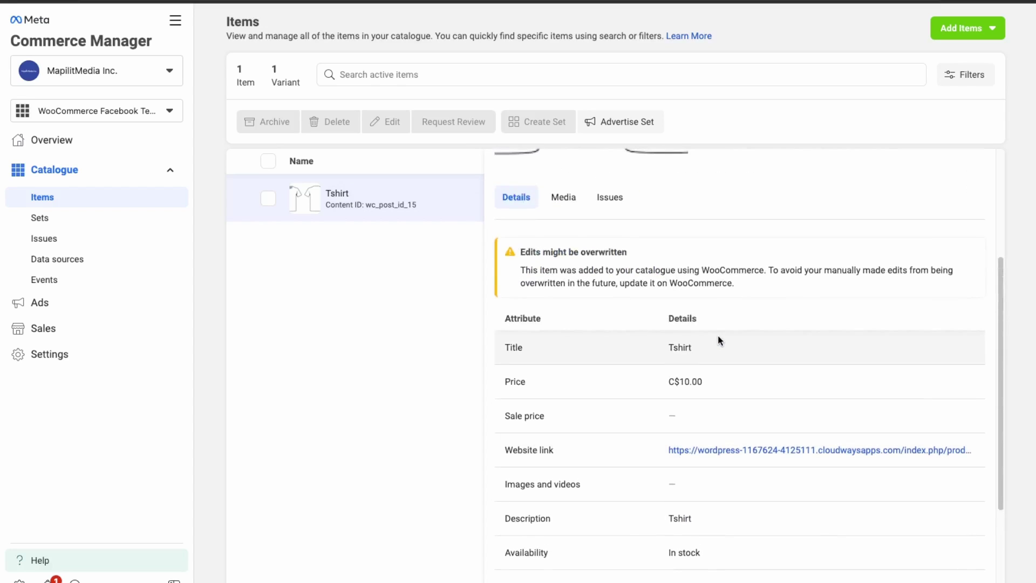
left_click(749, 170)
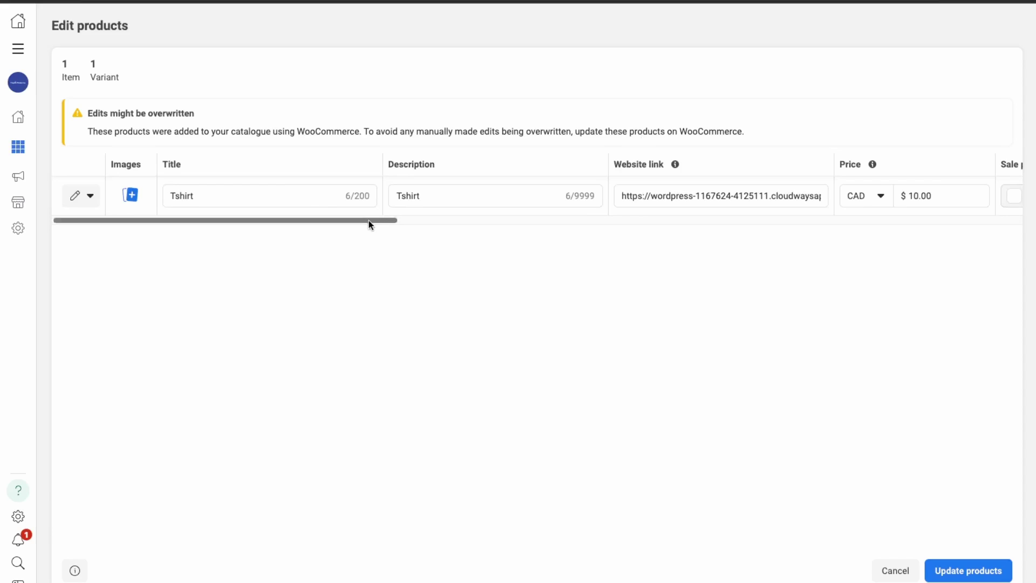
left_click_drag(370, 225, 371, 252)
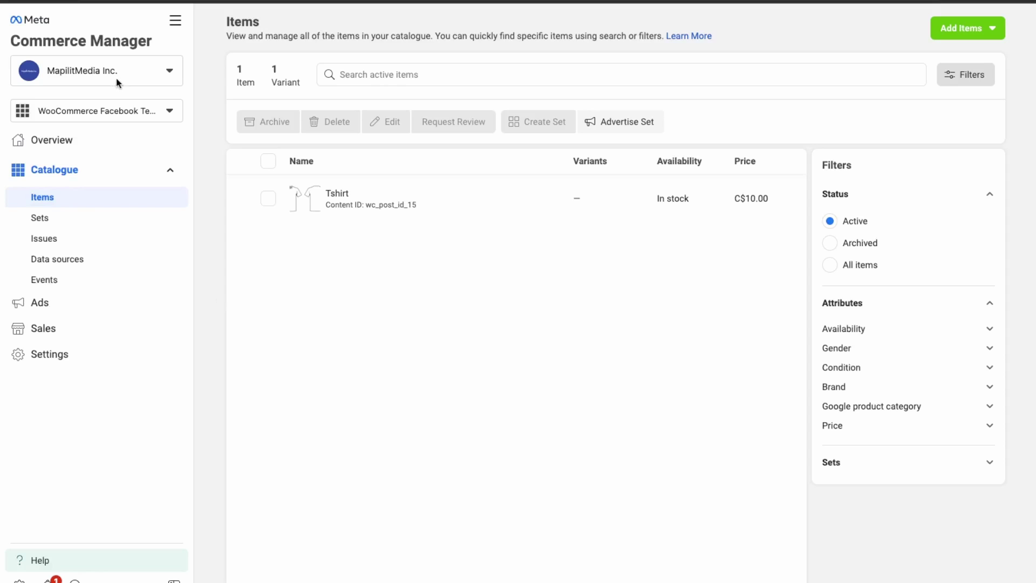
Start a Facebook Page shop by connecting the business Page and reviewing the overview
left_click(54, 336)
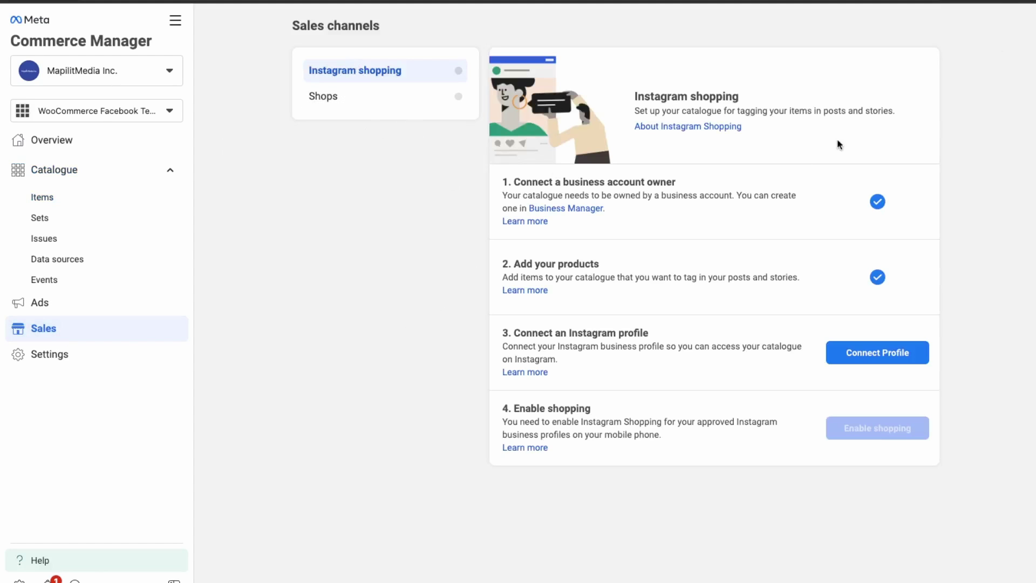
left_click(426, 102)
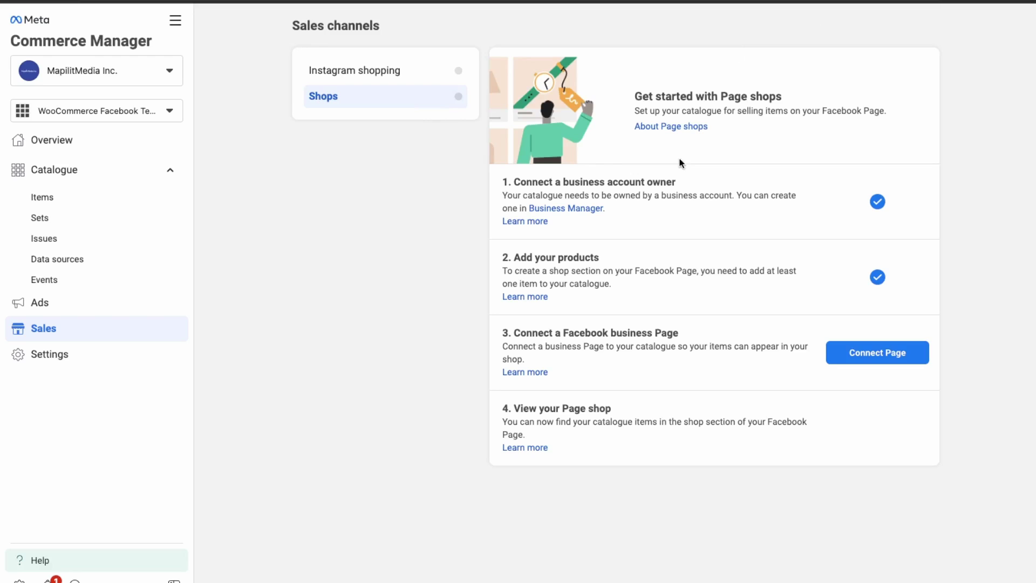
left_click(868, 360)
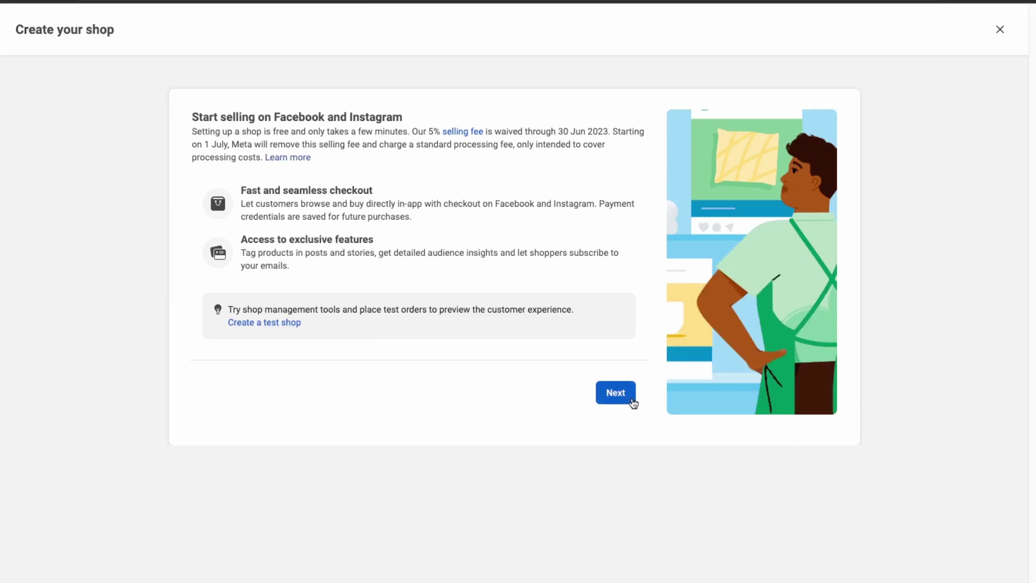
left_click(628, 396)
scroll(273, 310, "down", 1)
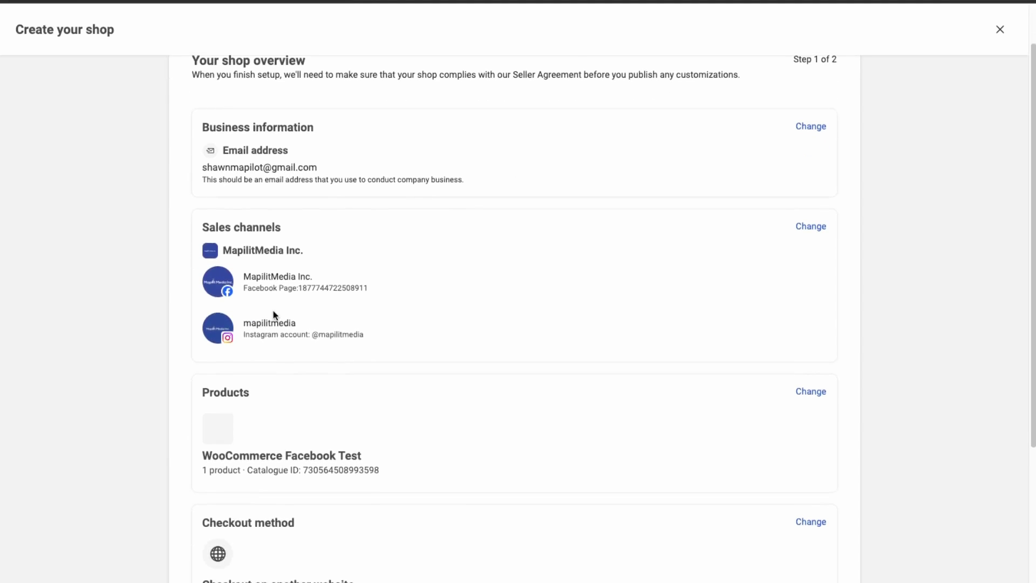
scroll(272, 309, "down", 2)
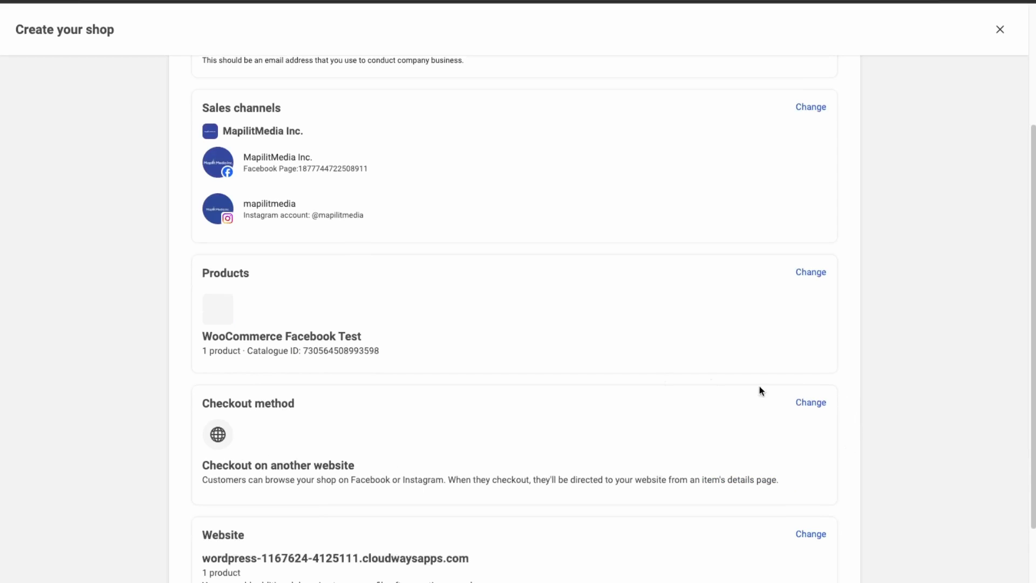
scroll(336, 338, "down", 1)
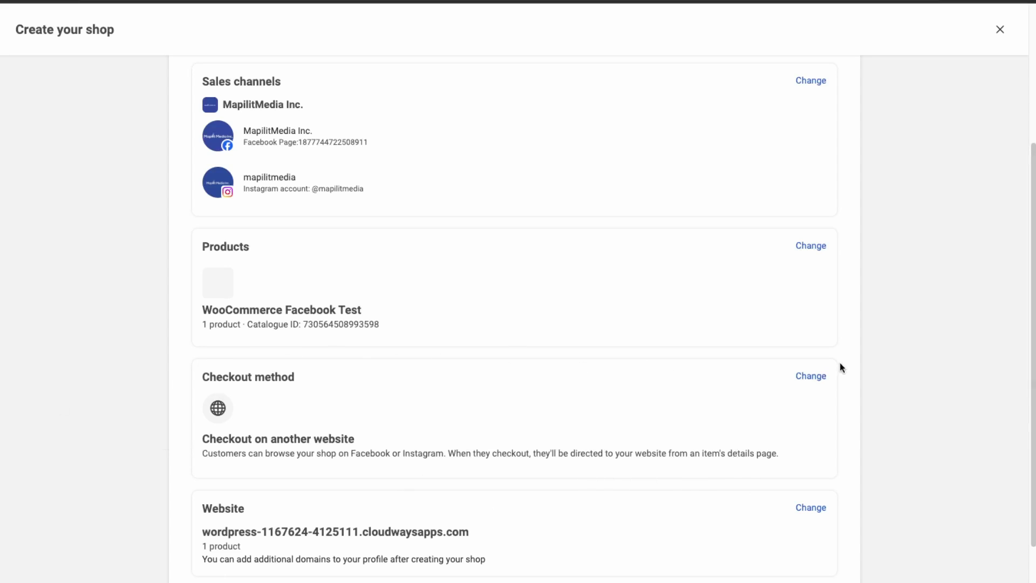
Keep checkout on the website, deliver to Canada, and accept the Seller Agreement
left_click(810, 375)
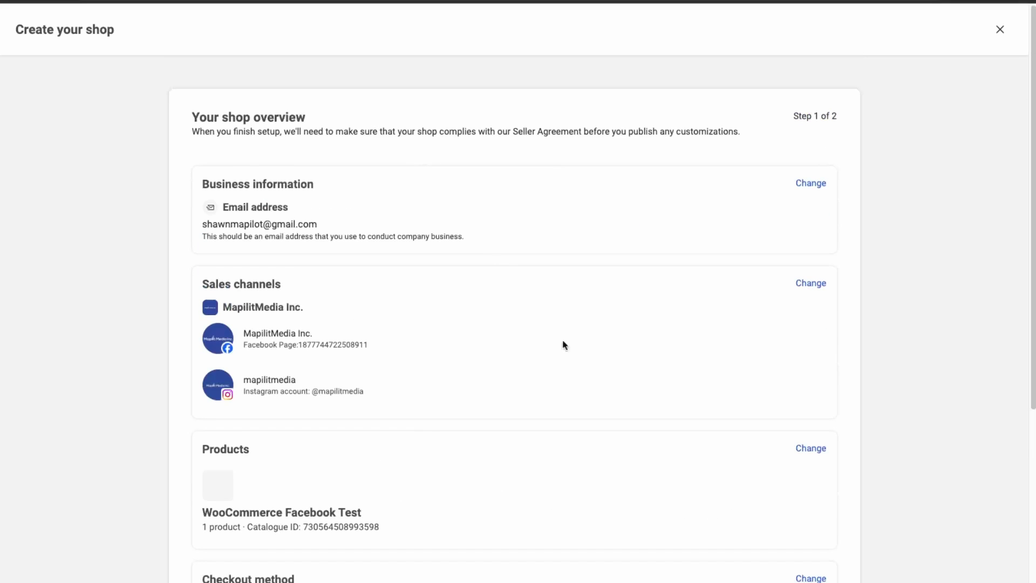
scroll(377, 481, "down", 2)
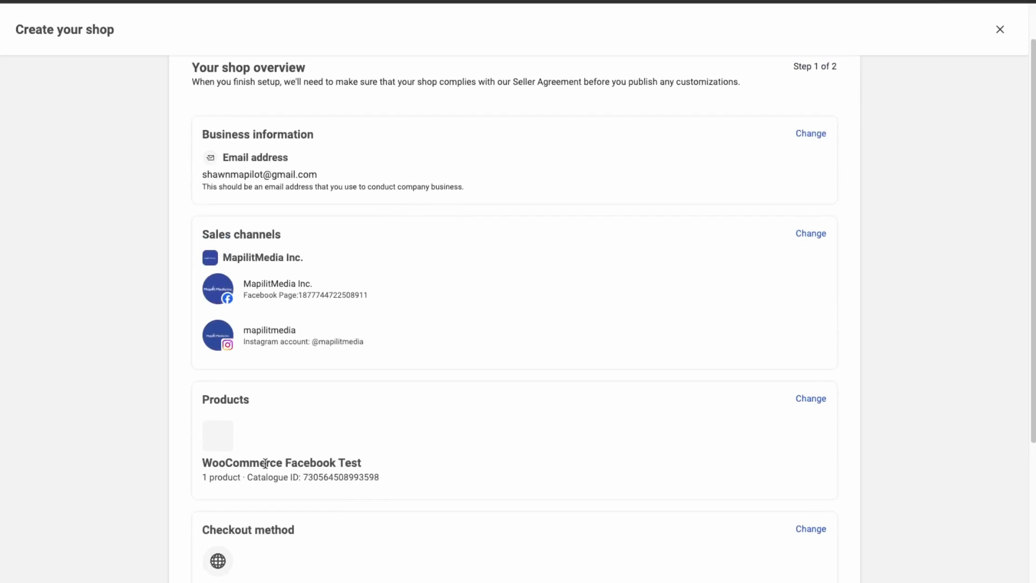
scroll(250, 457, "down", 2)
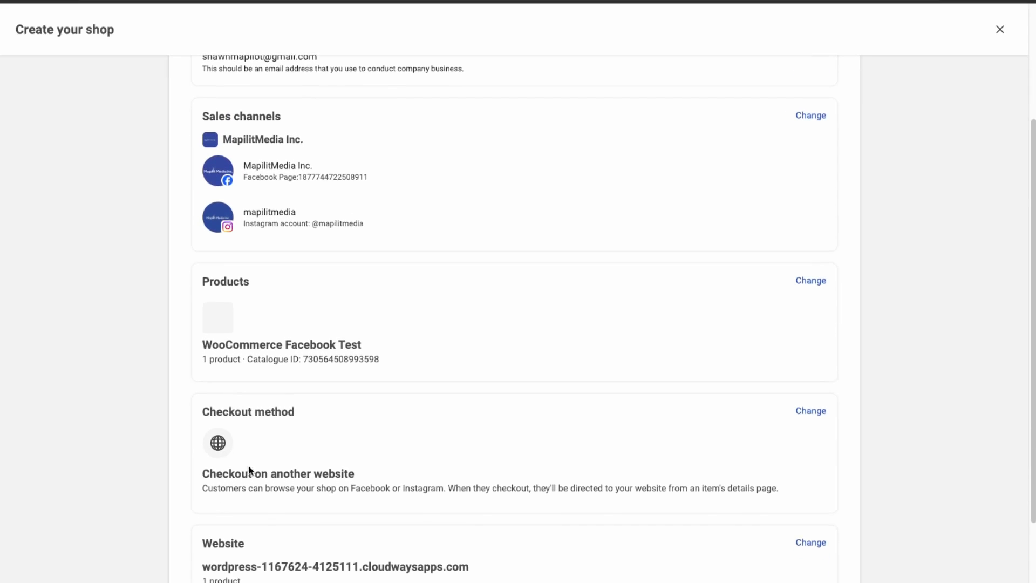
scroll(324, 475, "down", 3)
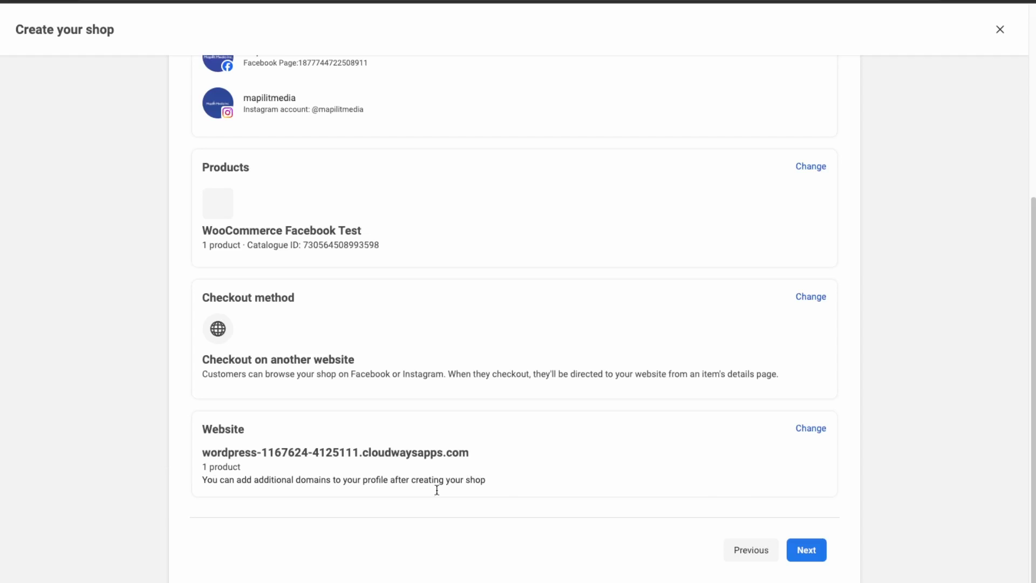
left_click(819, 557)
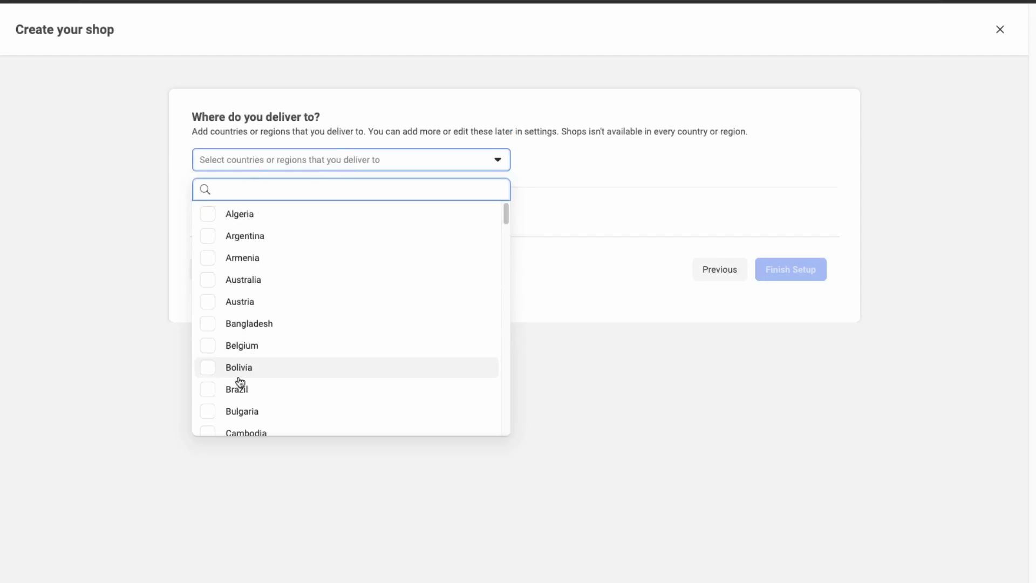
scroll(237, 384, "down", 2)
left_click(215, 412)
left_click(788, 270)
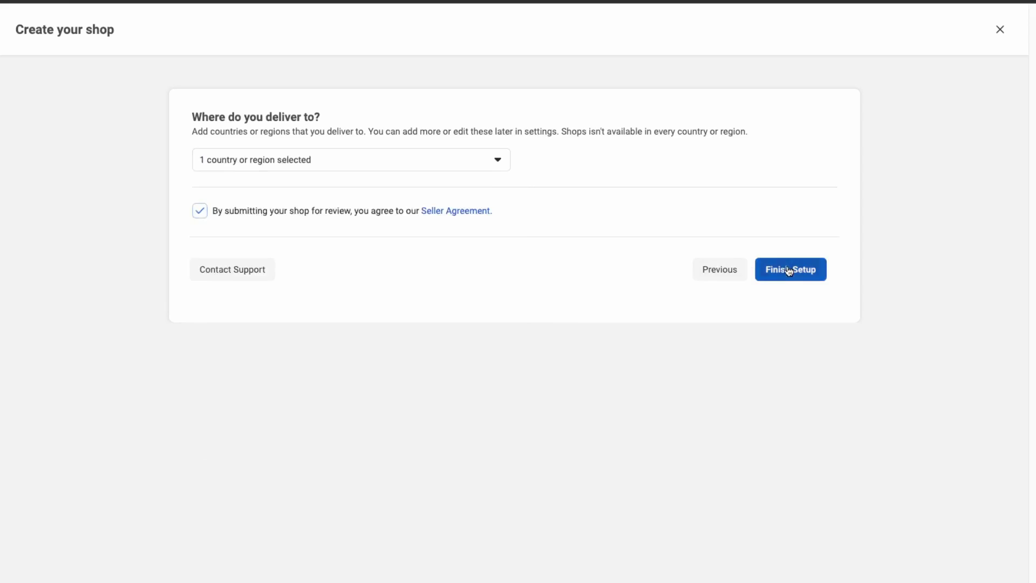
Finish creating the shop and dismiss the overview tour
left_click(788, 270)
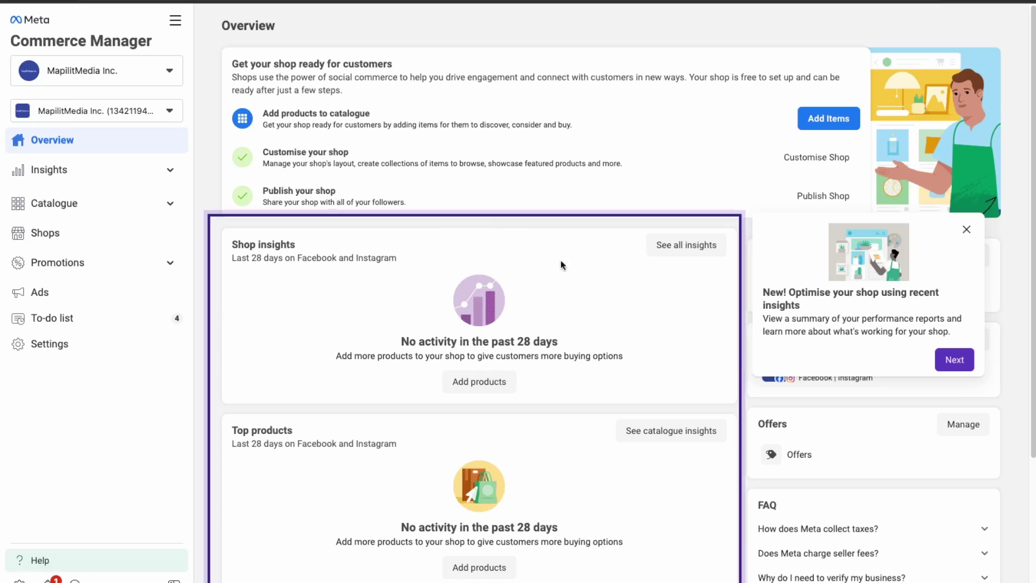
scroll(358, 311, "down", 2)
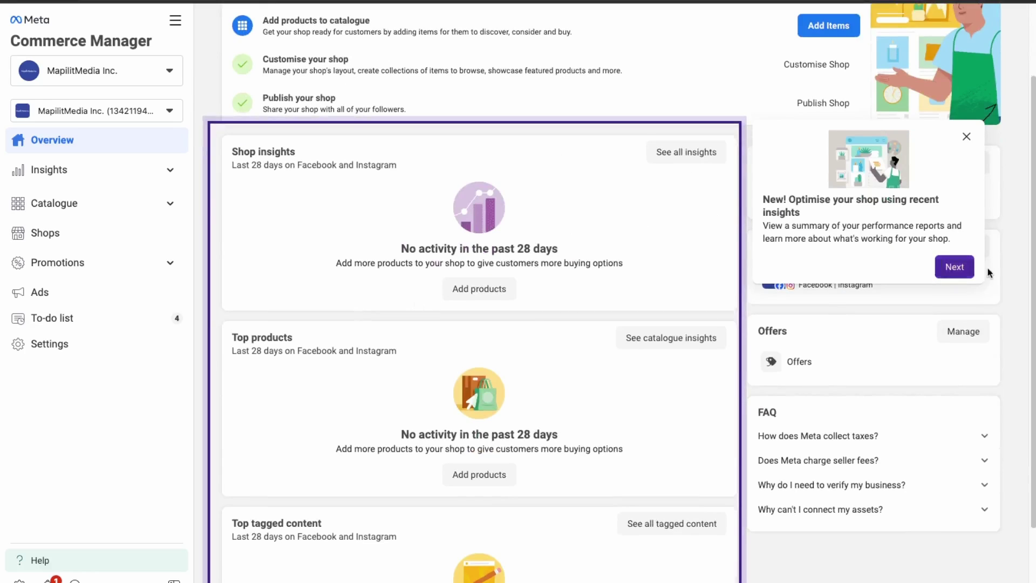
scroll(527, 241, "up", 2)
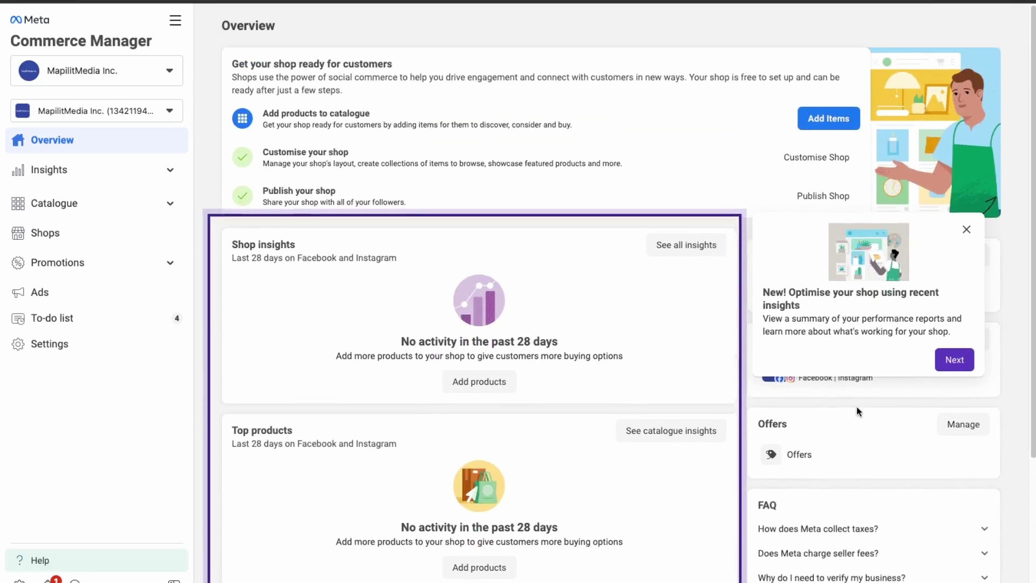
left_click(941, 368)
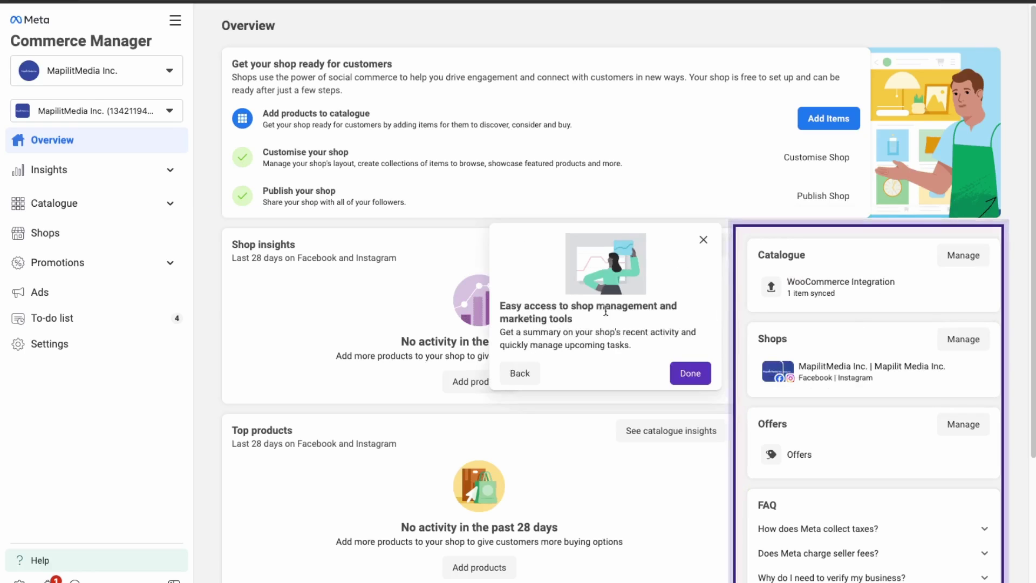
left_click(698, 375)
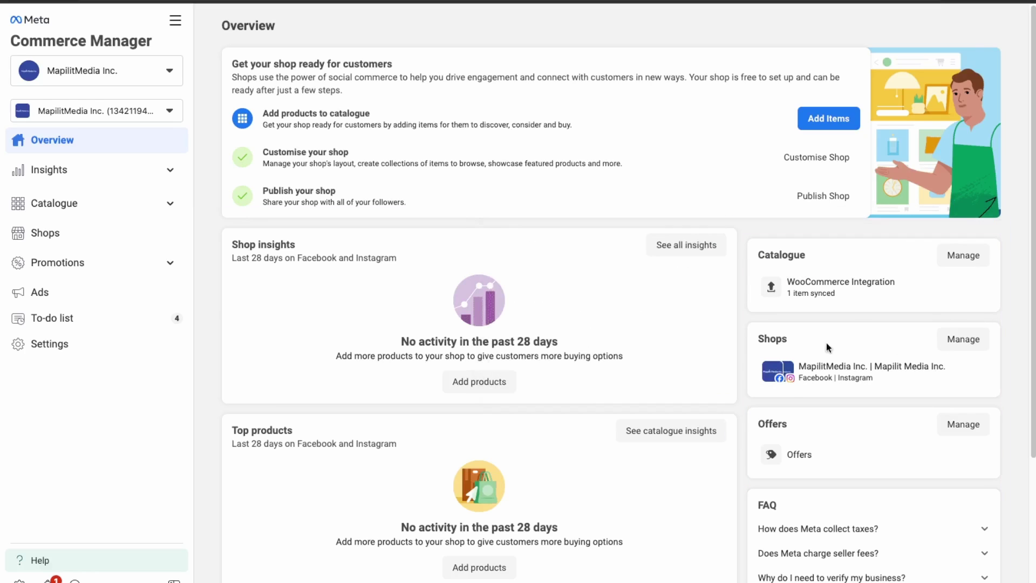
Return to the shops list and open the Add Items page for the catalogue
left_click(505, 393)
left_click(46, 336)
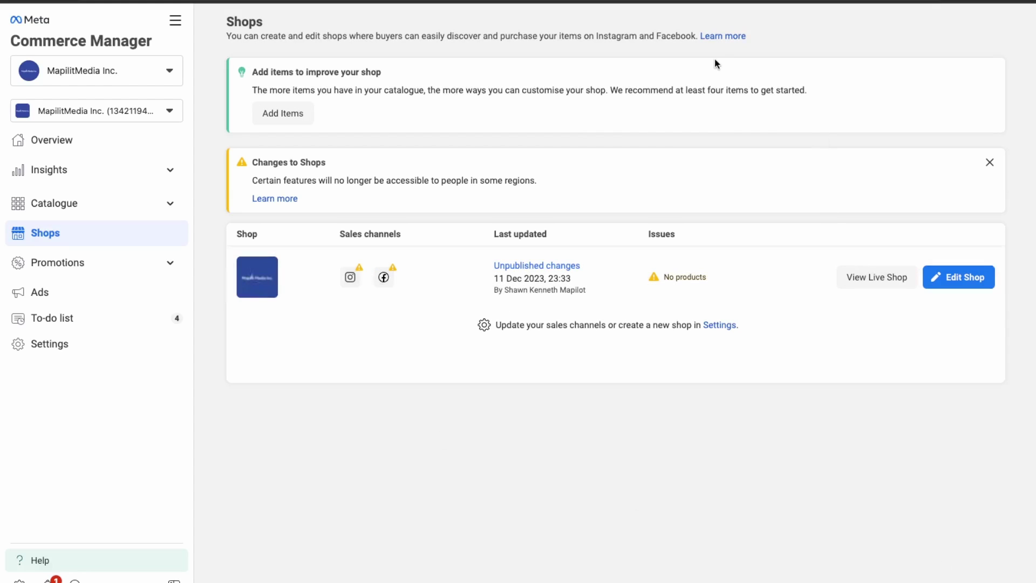
left_click_drag(715, 103, 651, 90)
left_click(624, 104)
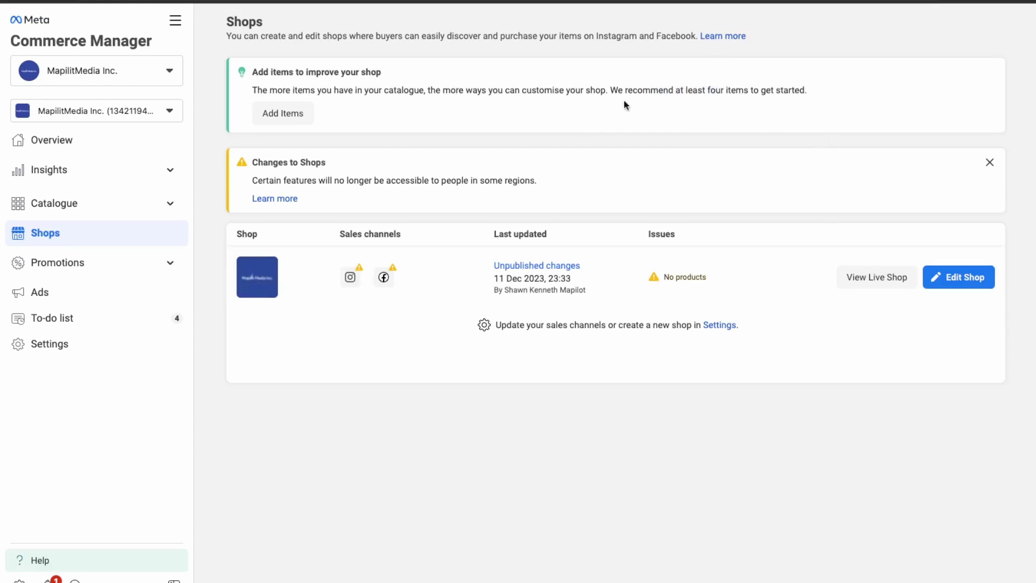
left_click(281, 123)
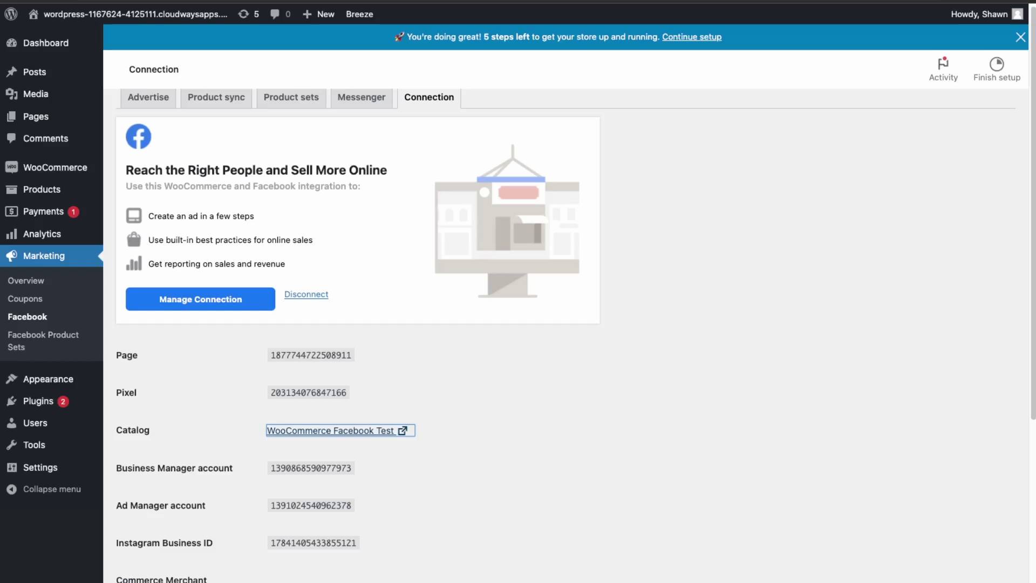
Open the Tshirt - 4 product from All Products and follow its Facebook product item link
mouse_move(40, 121)
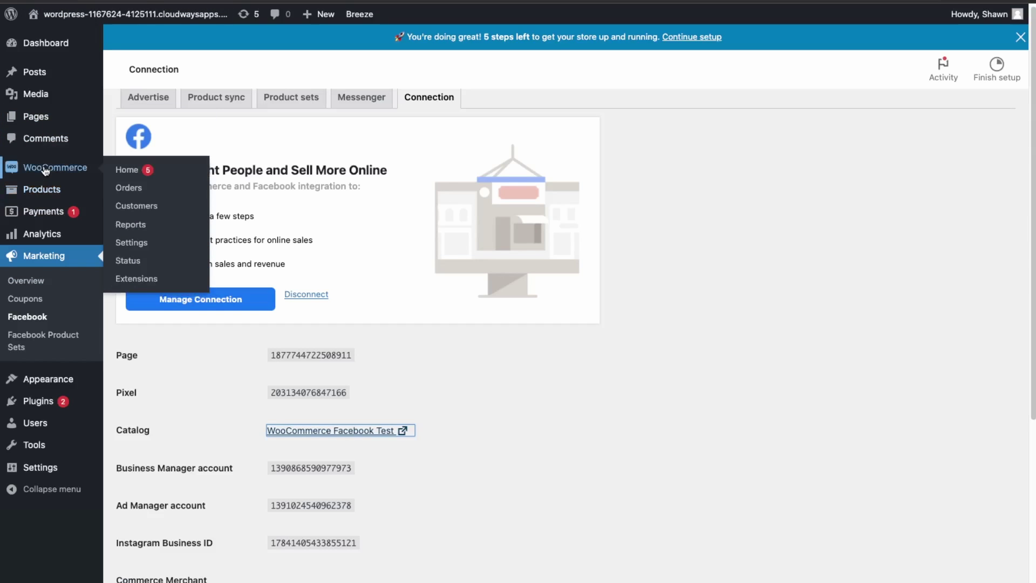
mouse_move(47, 186)
left_click(144, 194)
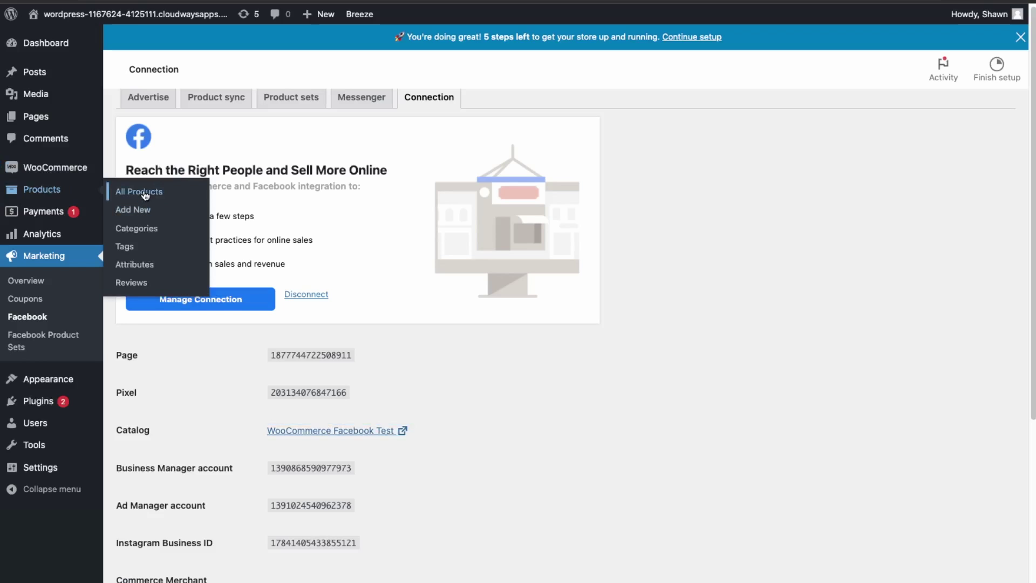
left_click(209, 210)
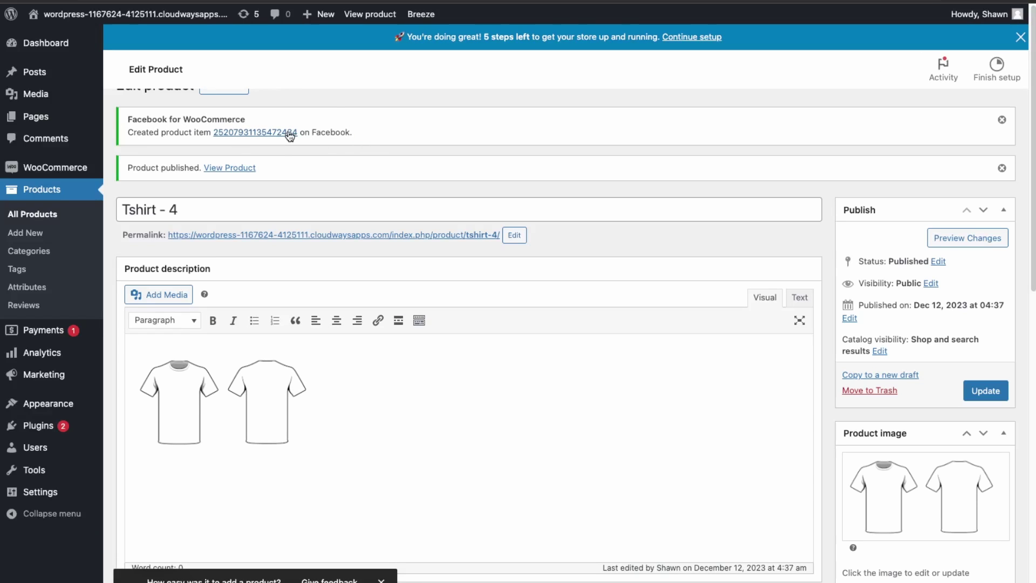
left_click(289, 135)
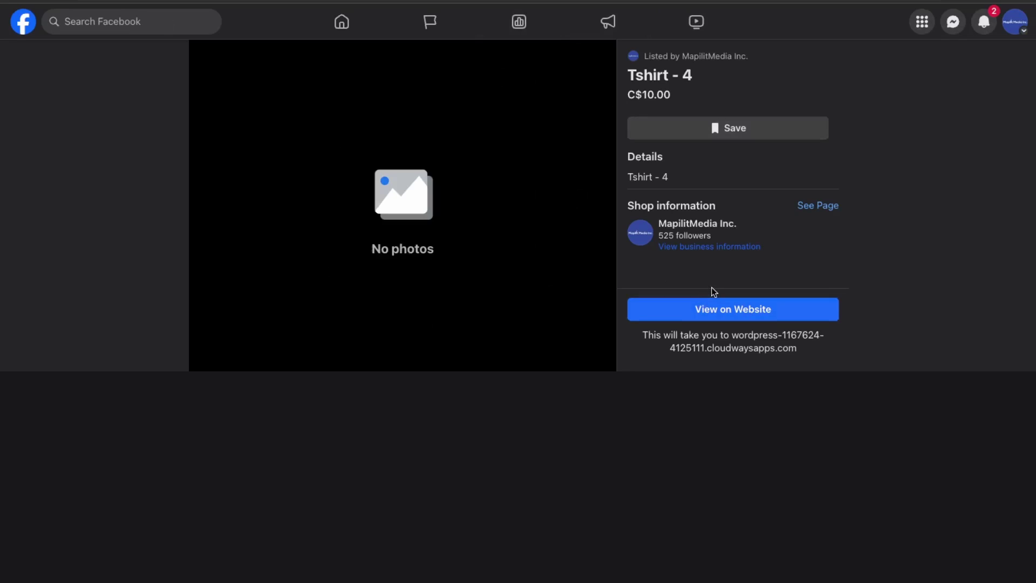
View the Tshirt - 4 listing on the store website, then return to Commerce Manager's Shops list
left_click(718, 310)
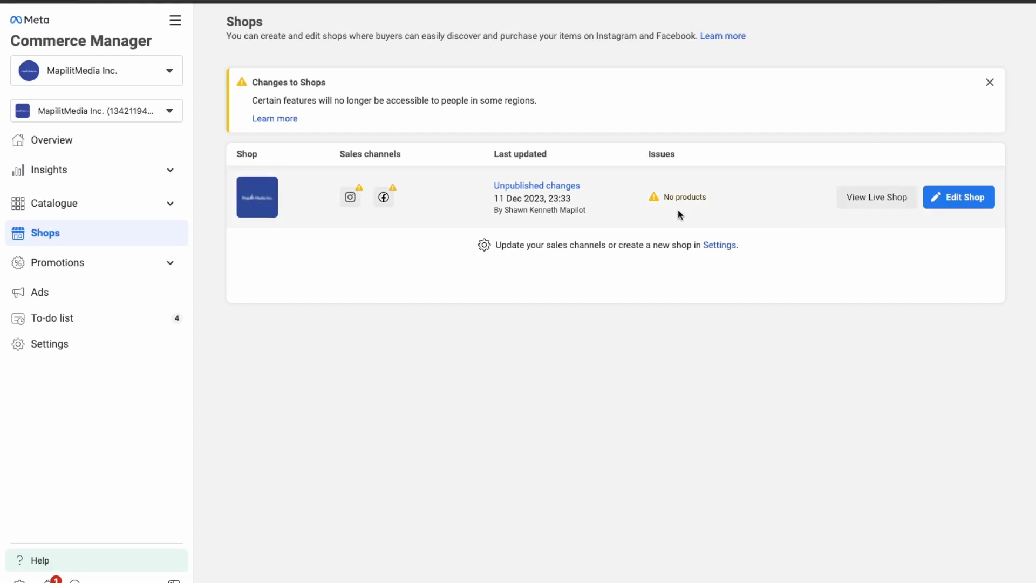
In the shop builder's Facebook preview, feature Tshirt - 3 on the home page
left_click(978, 196)
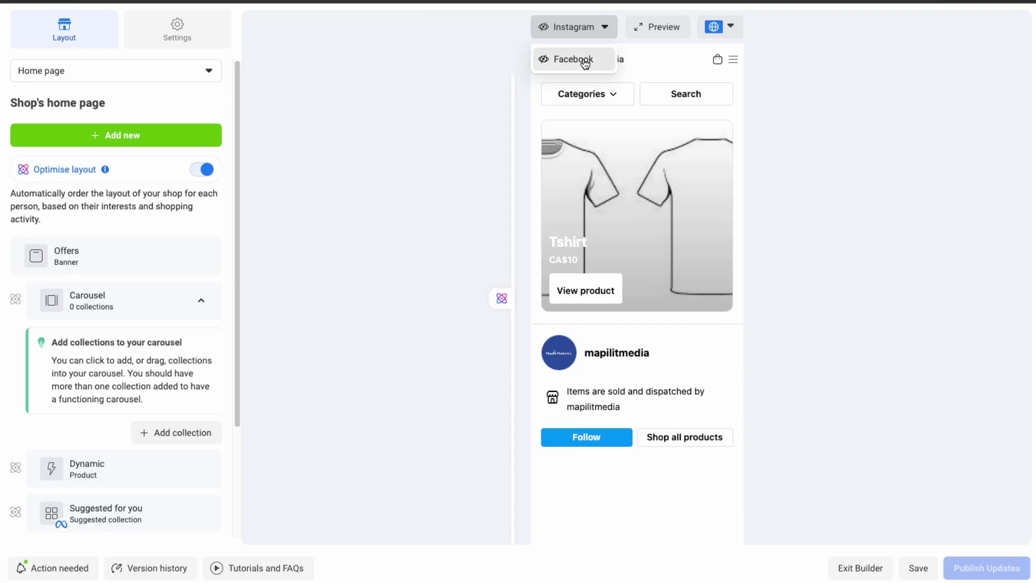
left_click(585, 61)
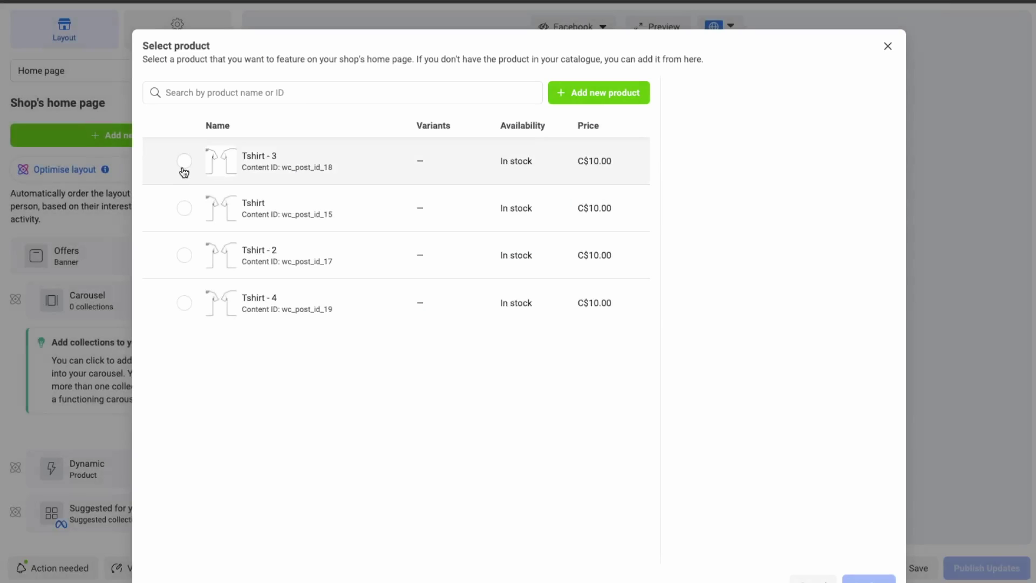
left_click(184, 161)
left_click(869, 578)
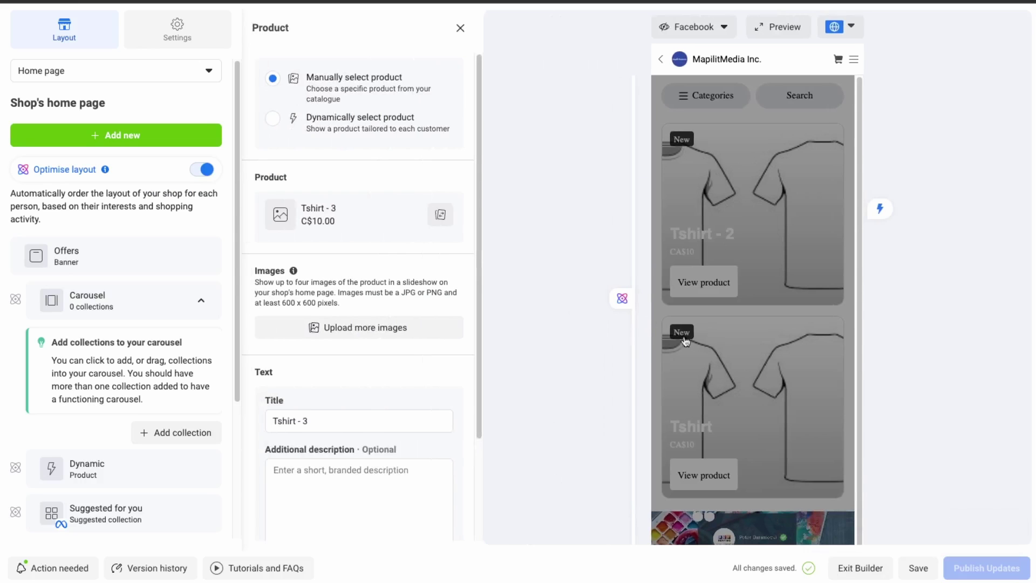
Add a single-product section featuring Tshirt - 4 and exit the shop builder
left_click(116, 135)
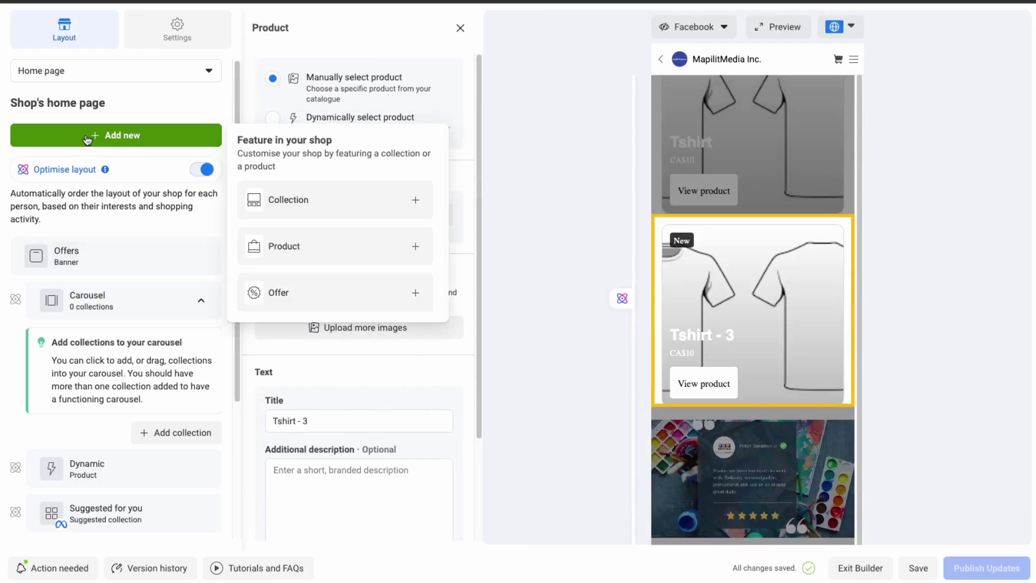
left_click(353, 243)
left_click(863, 579)
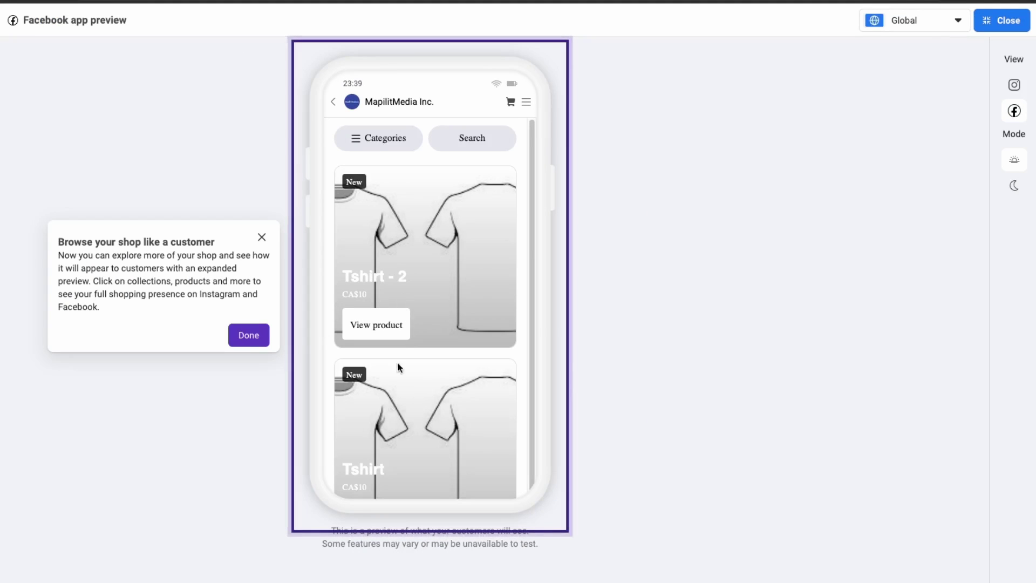
left_click(992, 23)
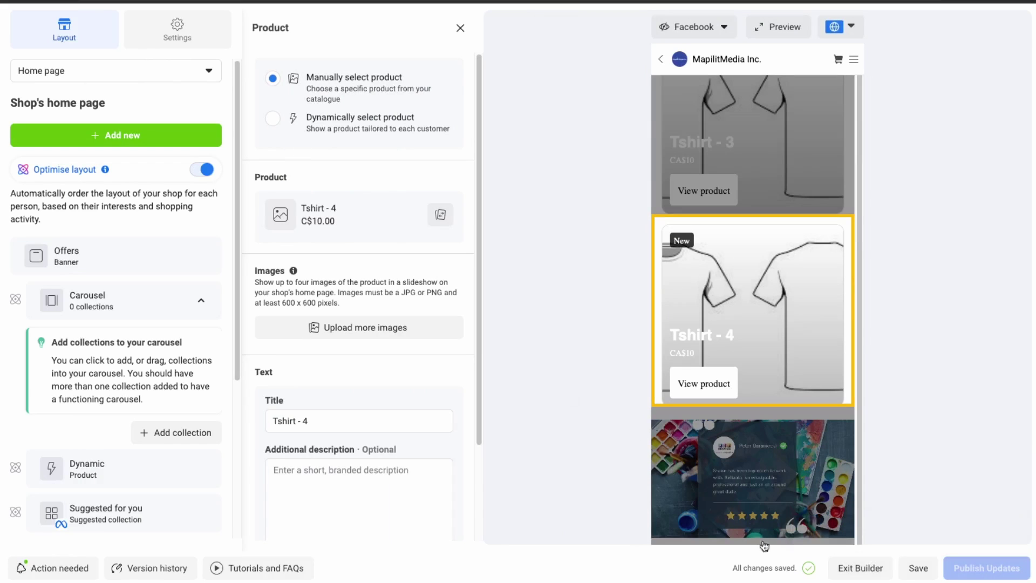
left_click(850, 566)
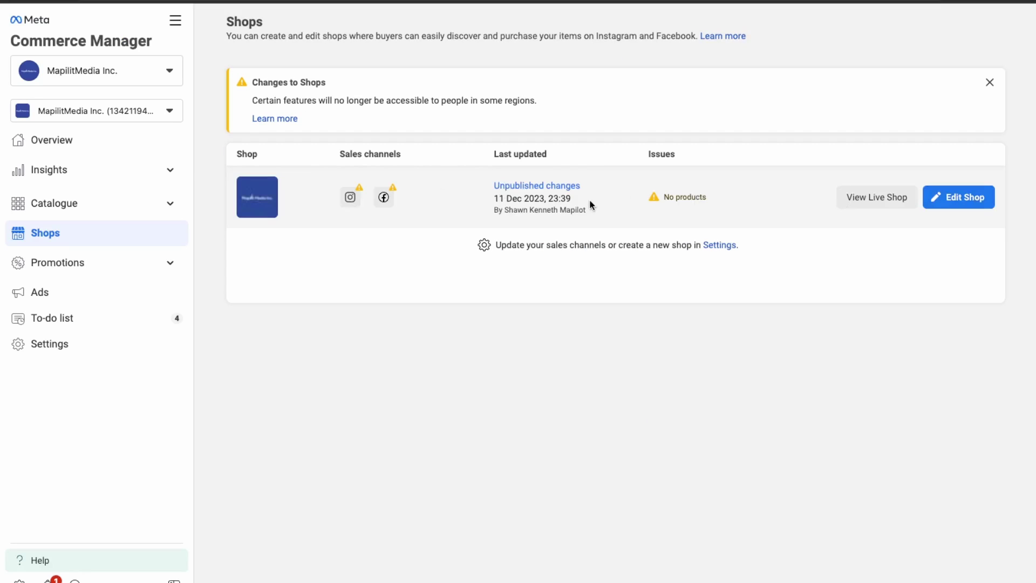
Add Tshirt - 2 as a featured product through the Action needed suggestions
left_click(902, 200)
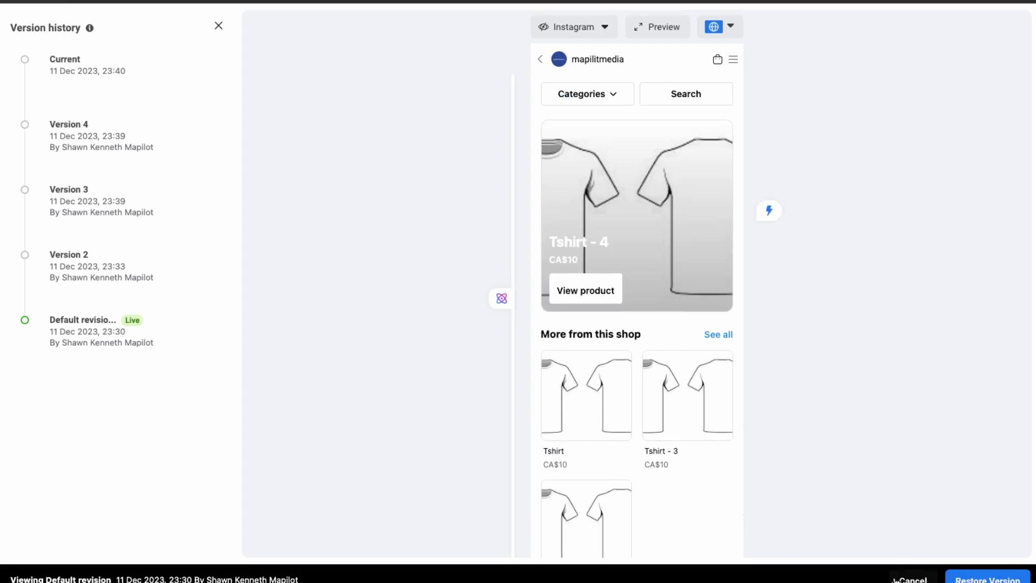
left_click(909, 579)
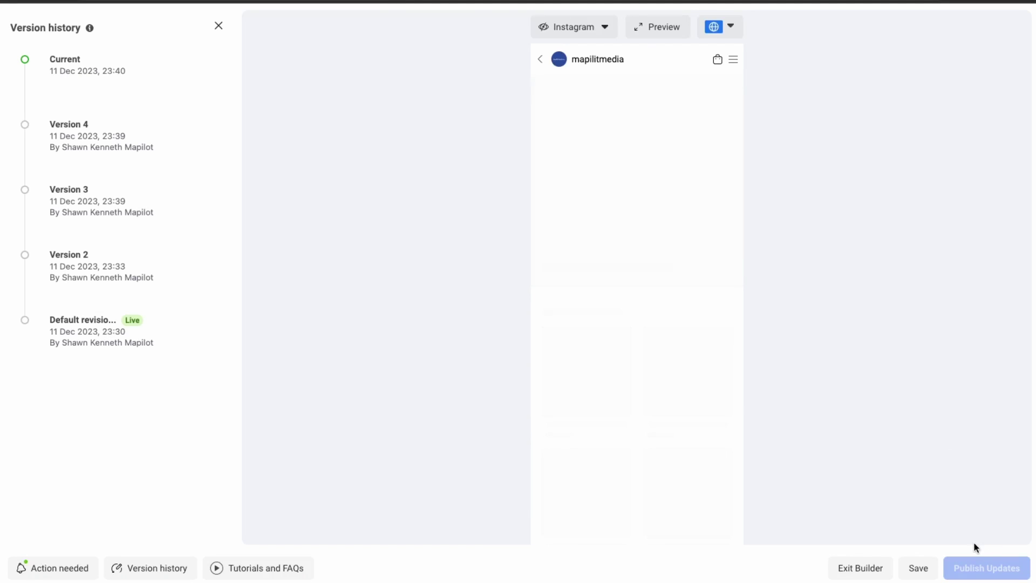
left_click(86, 572)
left_click(90, 189)
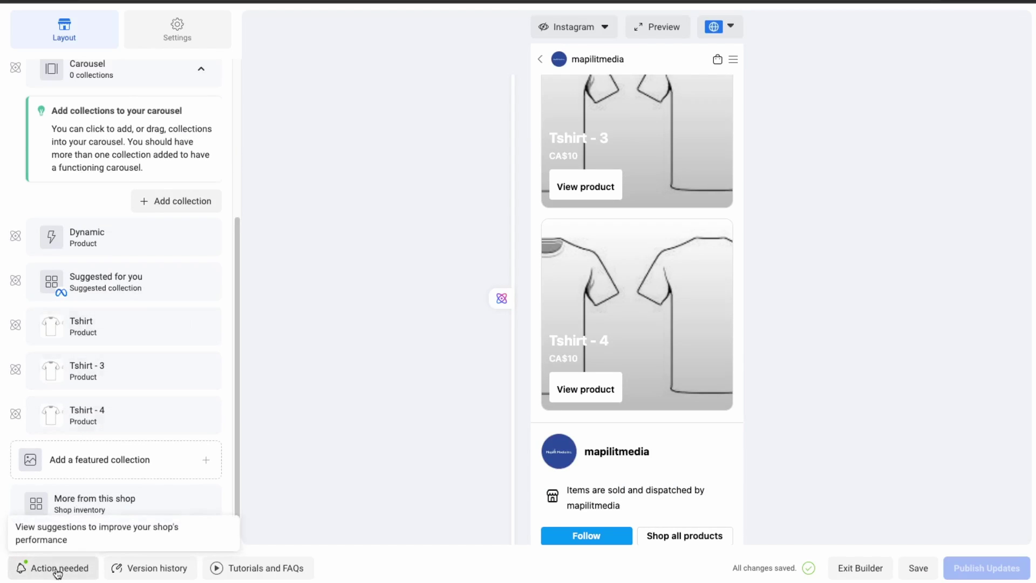
left_click(56, 569)
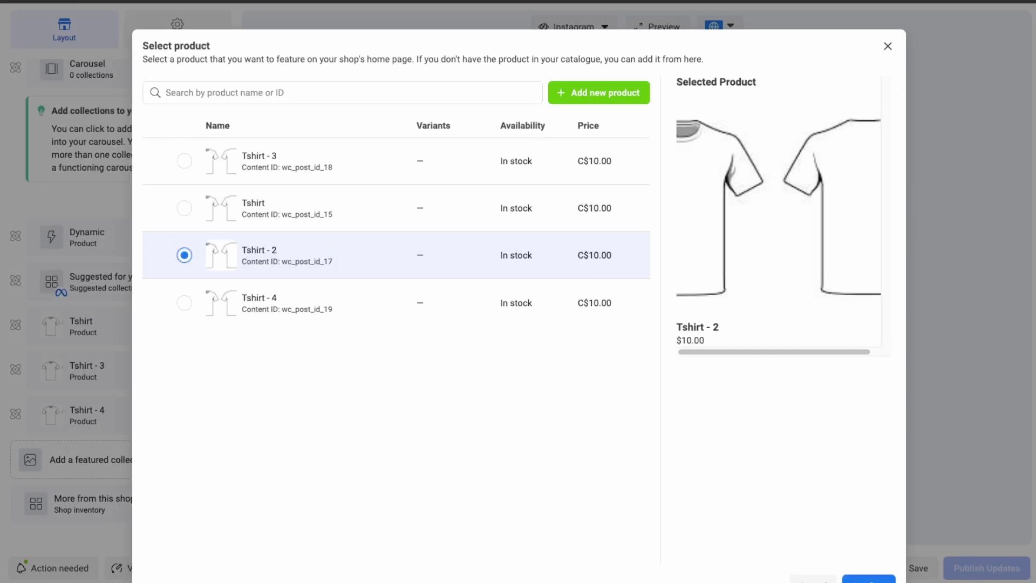
left_click(868, 576)
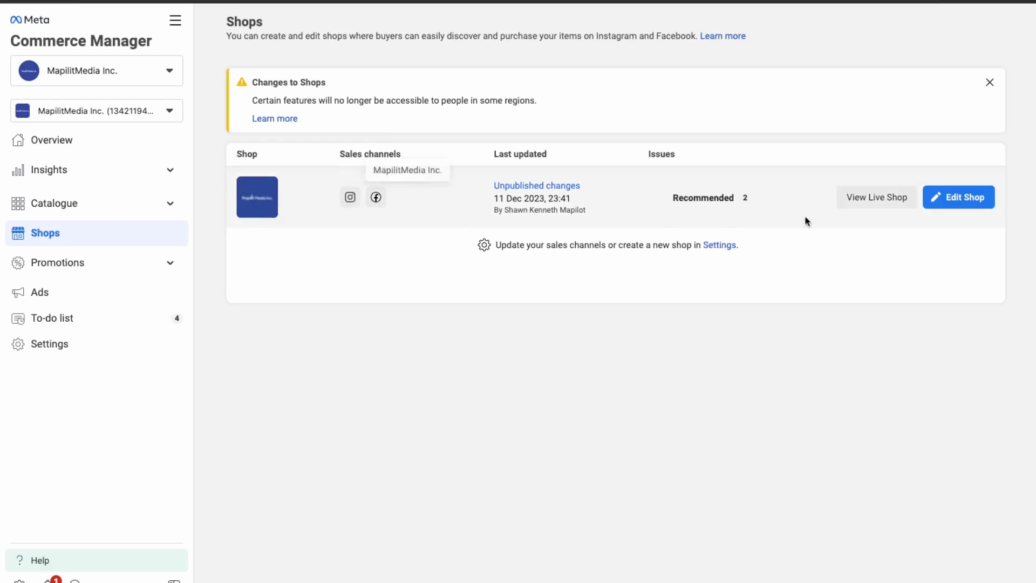
Publish the shop updates to Facebook and Instagram and acknowledge the confirmation
left_click(892, 203)
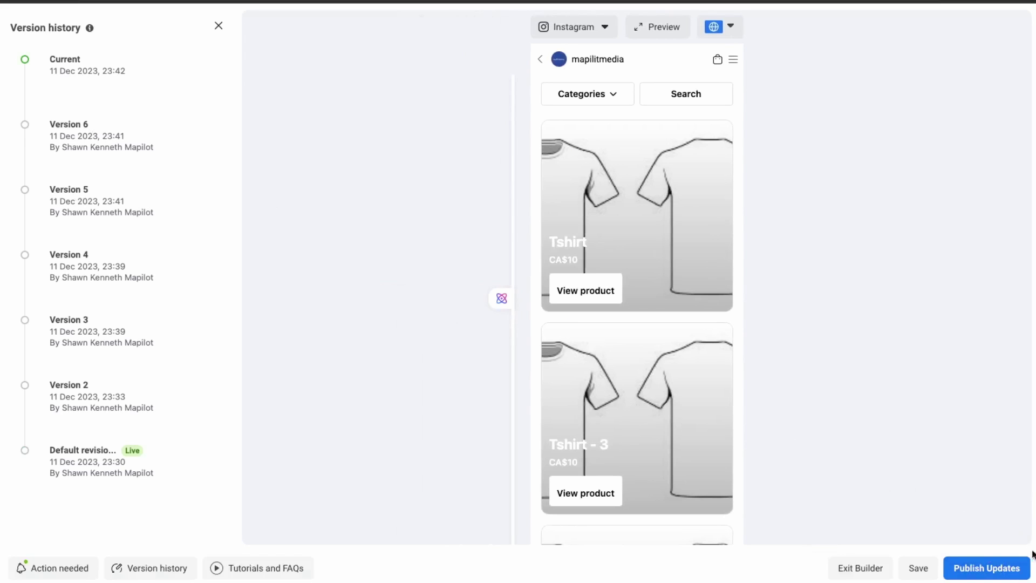
left_click(1007, 573)
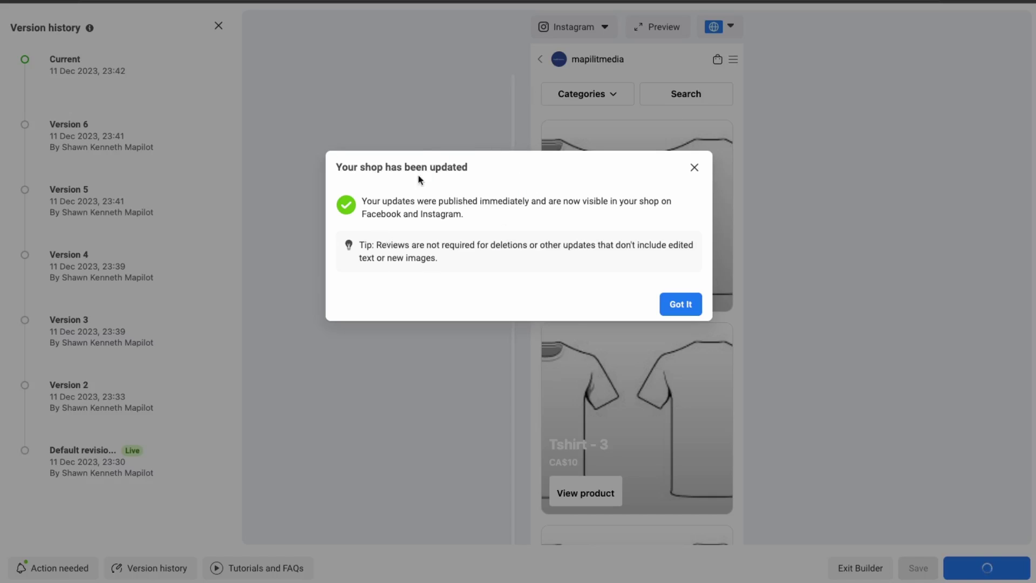
left_click(681, 304)
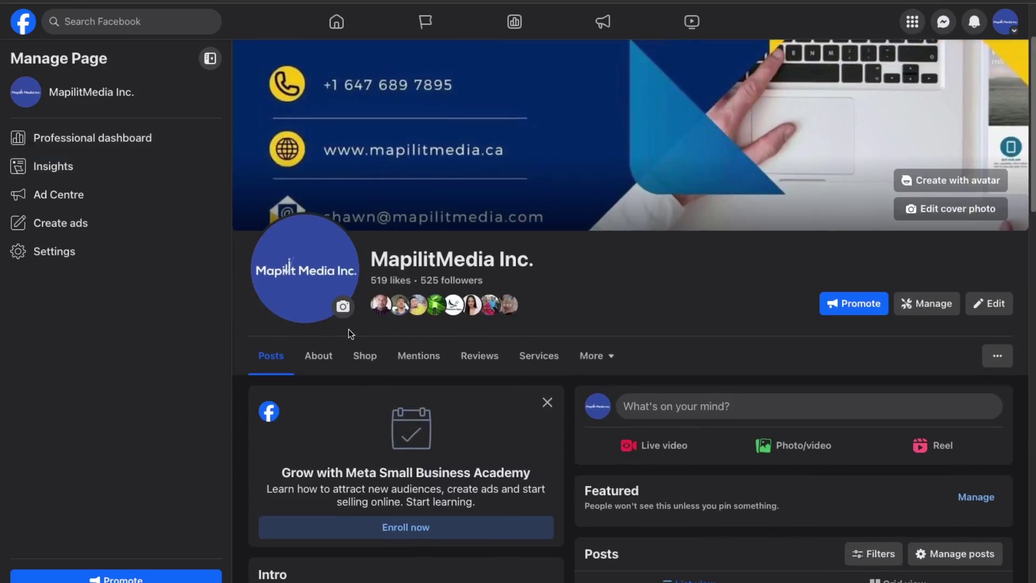
Browse the Page's Shop section, open the Tshirt - 4 listing and view it on the website
left_click(366, 363)
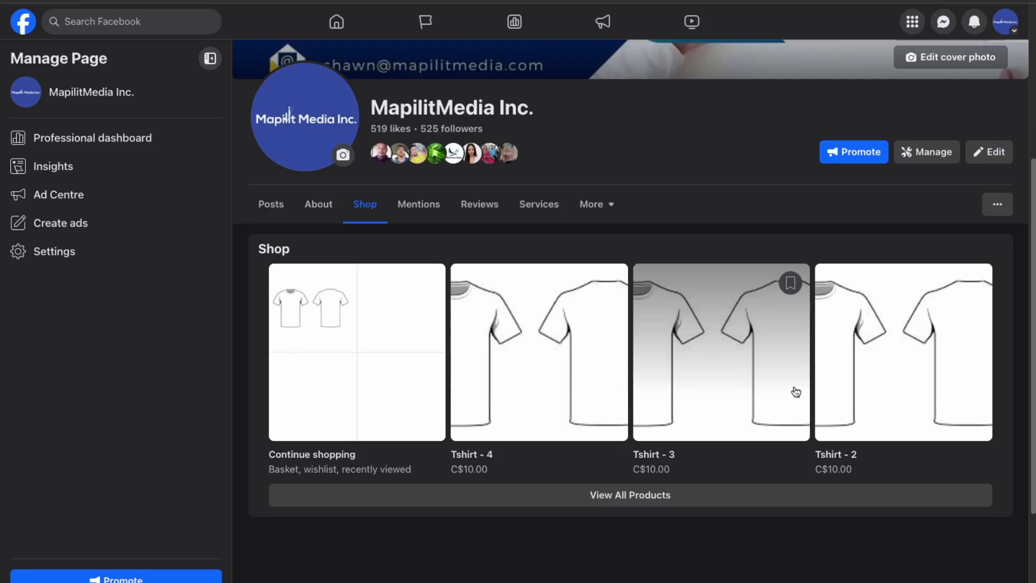
left_click(522, 396)
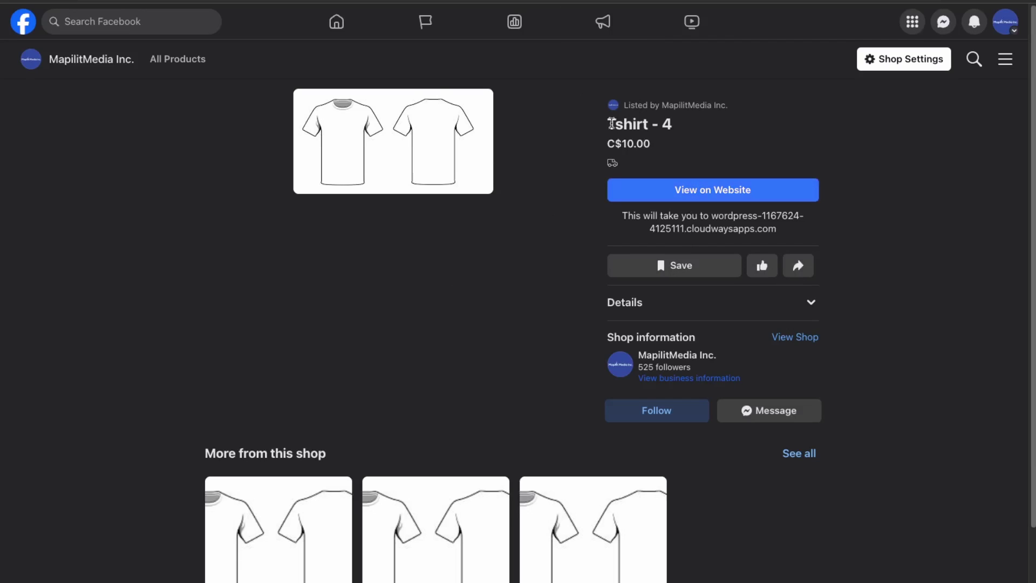
mouse_move(490, 511)
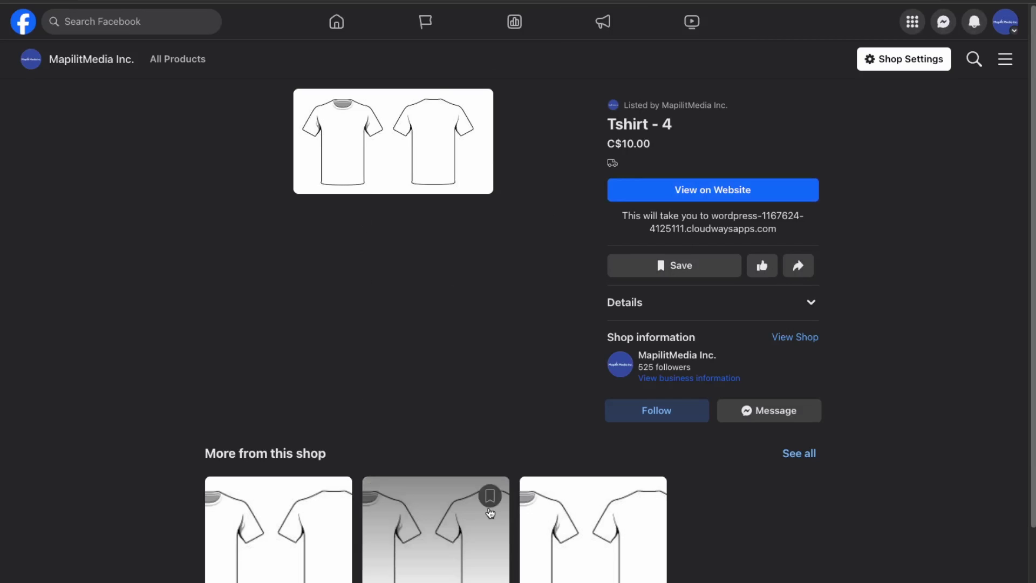
left_click(714, 197)
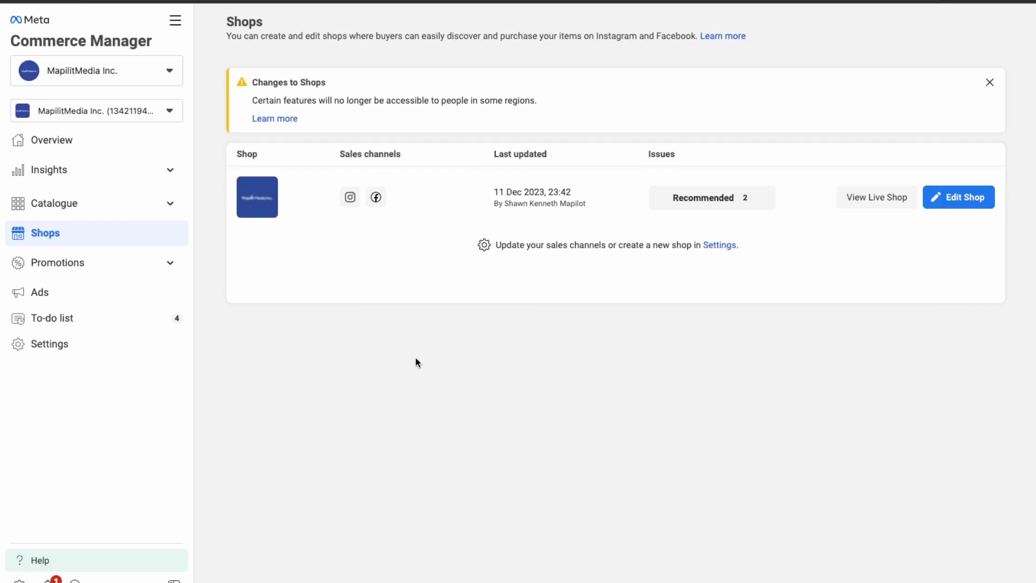
left_click(964, 200)
scroll(111, 300, "down", 5)
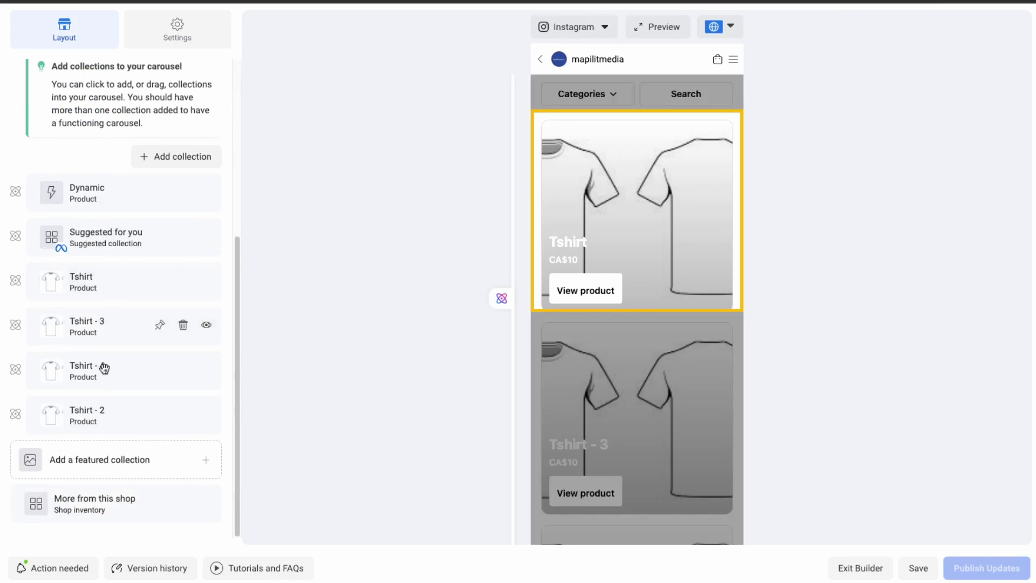
left_click(112, 469)
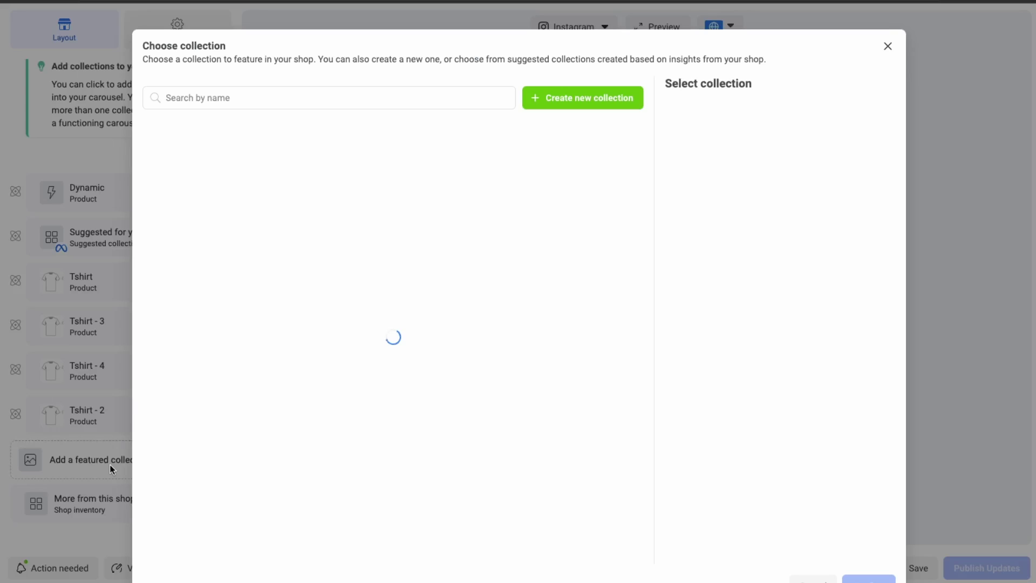
left_click(566, 99)
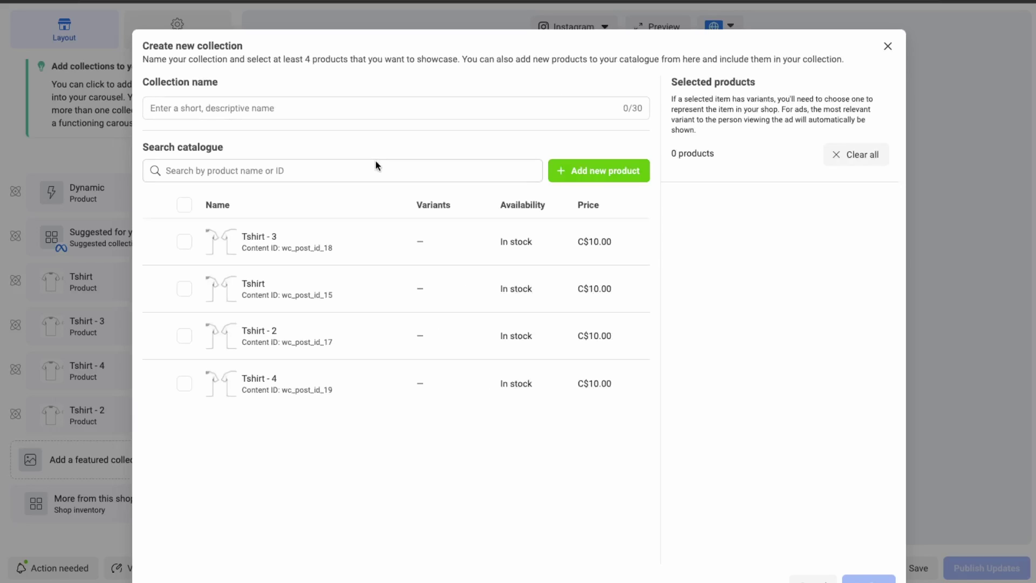
left_click(382, 108)
type("tsh")
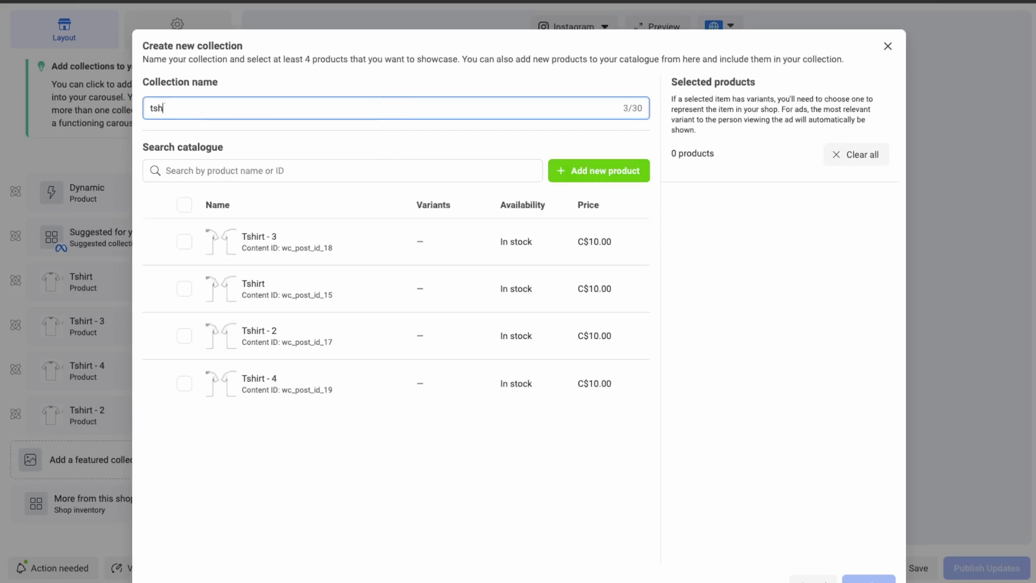
type("irts")
left_click(184, 205)
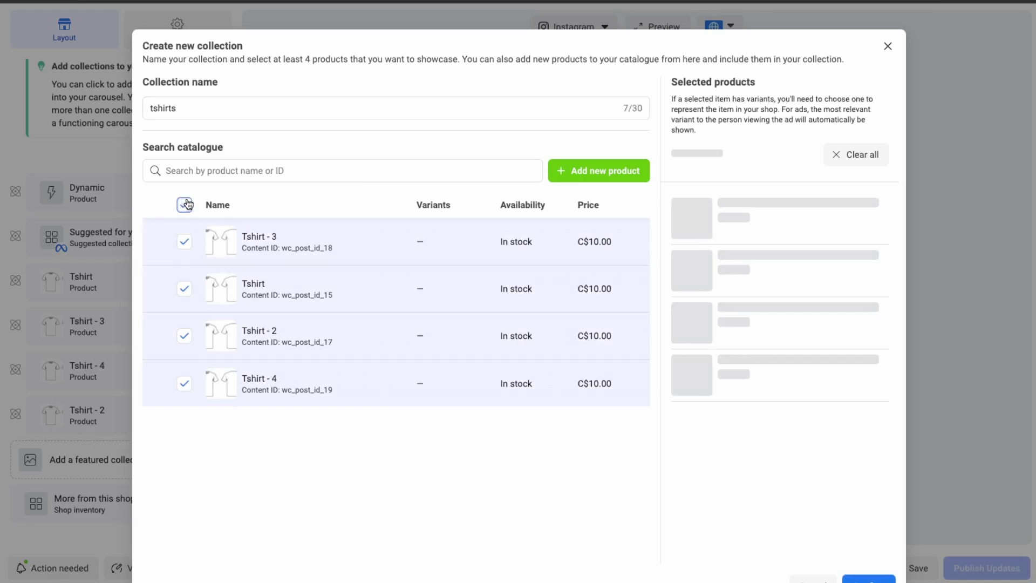
left_click(868, 578)
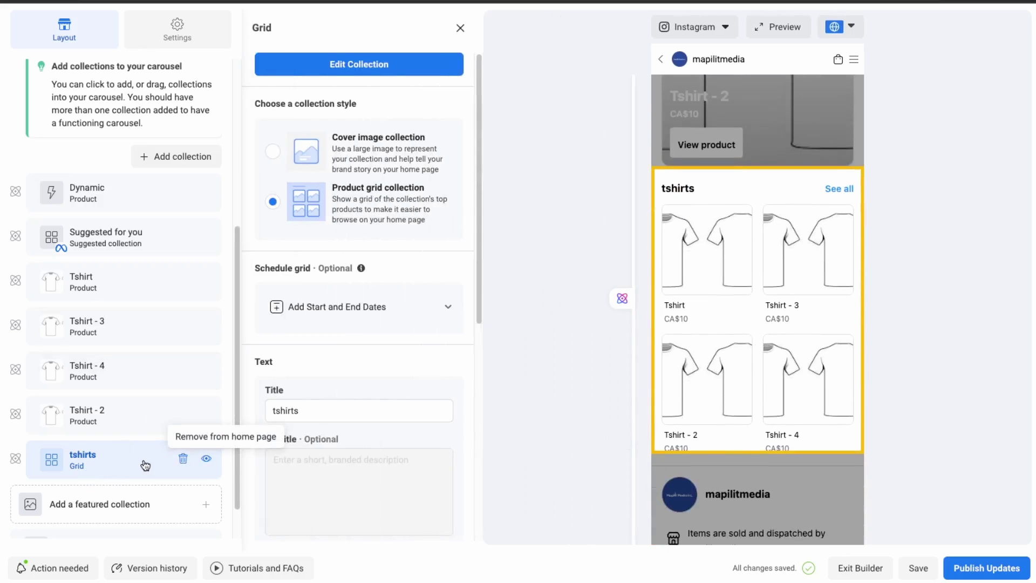
left_click_drag(180, 458, 97, 278)
mouse_move(106, 171)
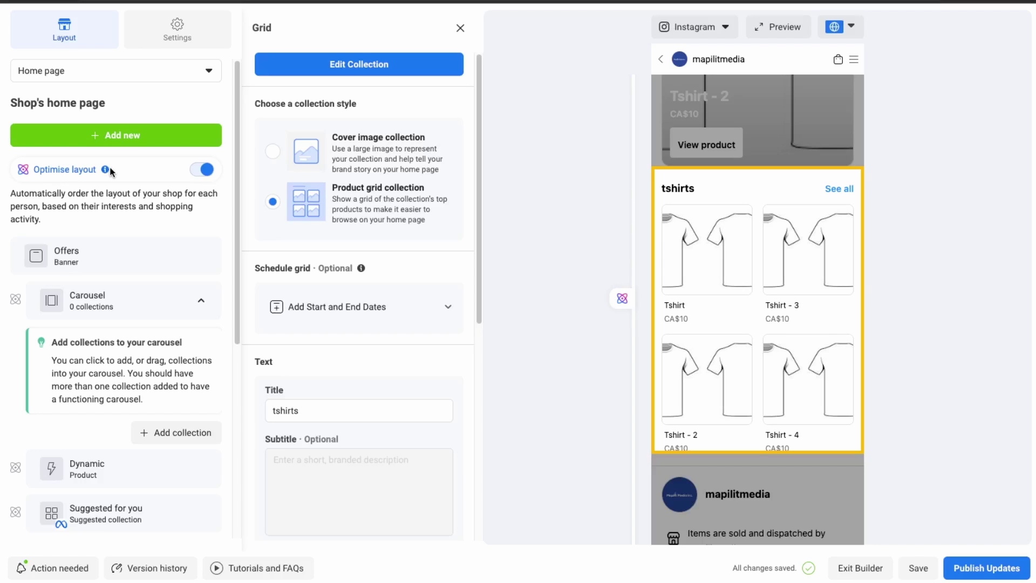
Turn off Optimise layout for the shop's home page
left_click(207, 171)
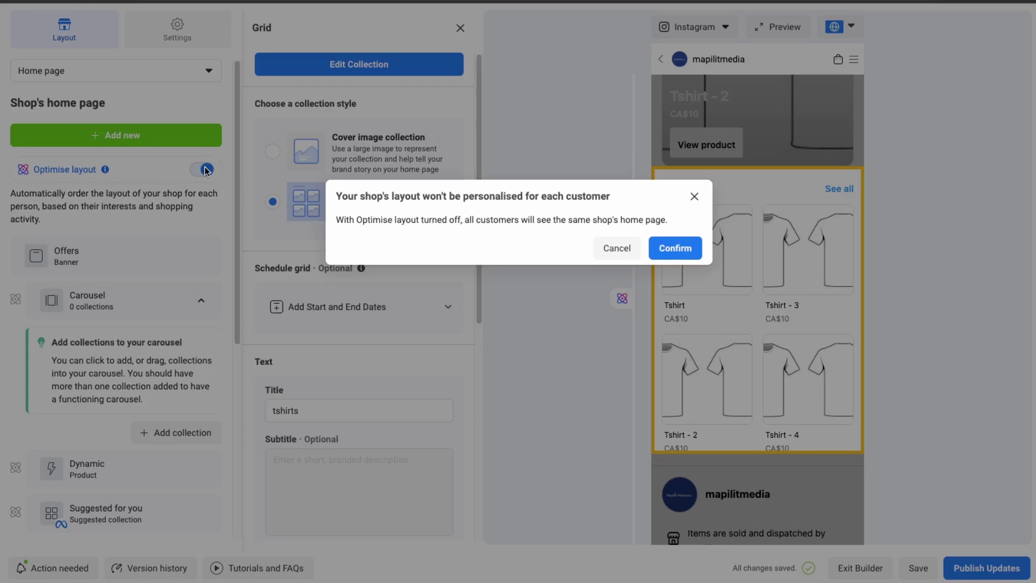
left_click(687, 251)
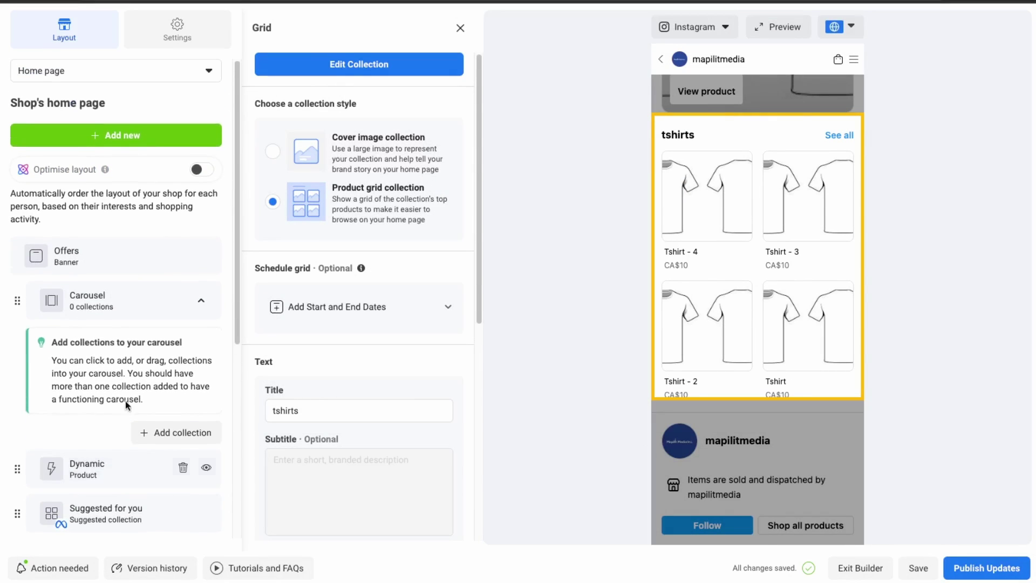
scroll(129, 399, "down", 5)
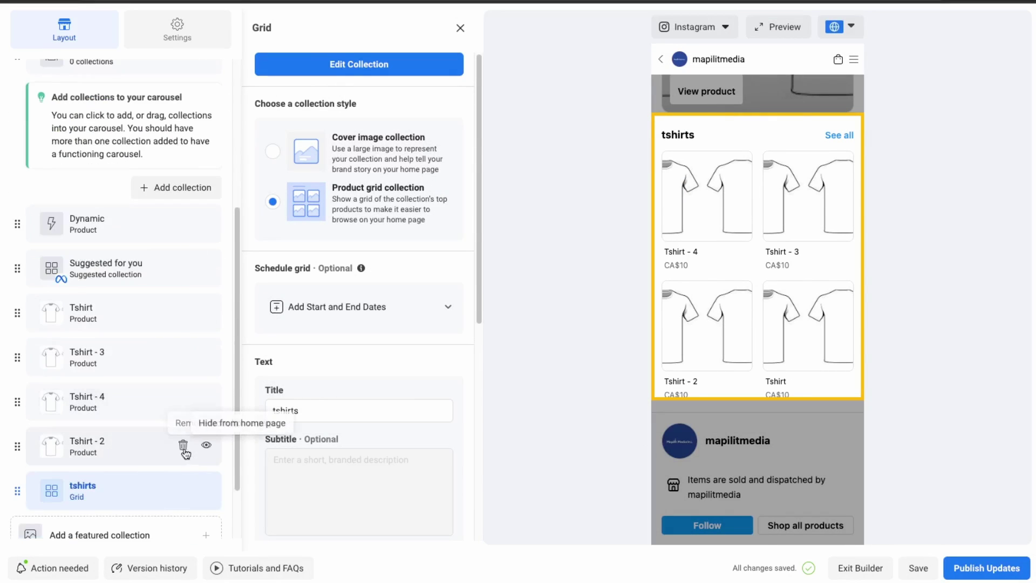
Delete the Tshirt - 2, Tshirt - 4, Tshirt - 3, Tshirt and leftover single-product sections
left_click(183, 430)
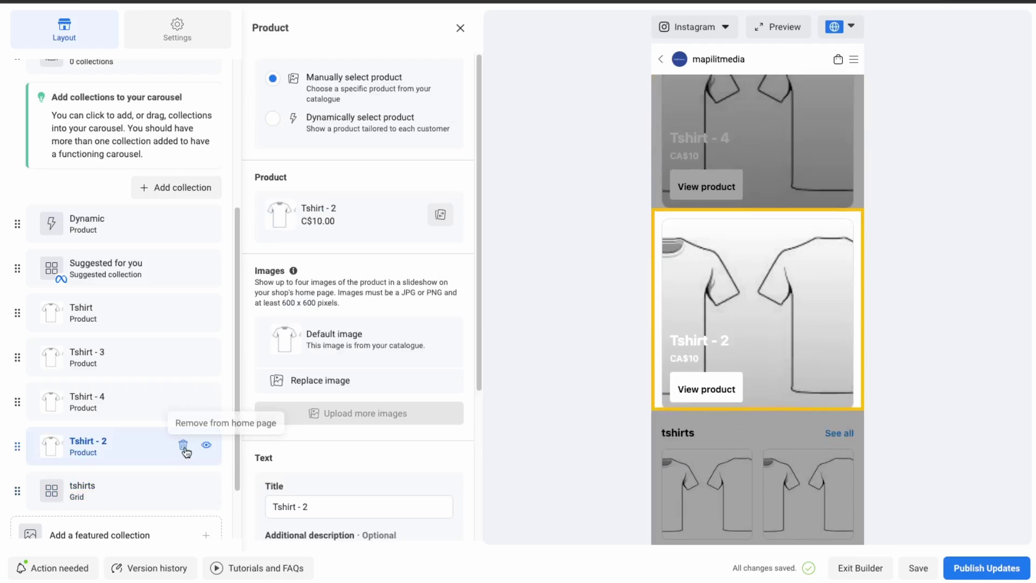
left_click(182, 444)
left_click(181, 400)
left_click(183, 369)
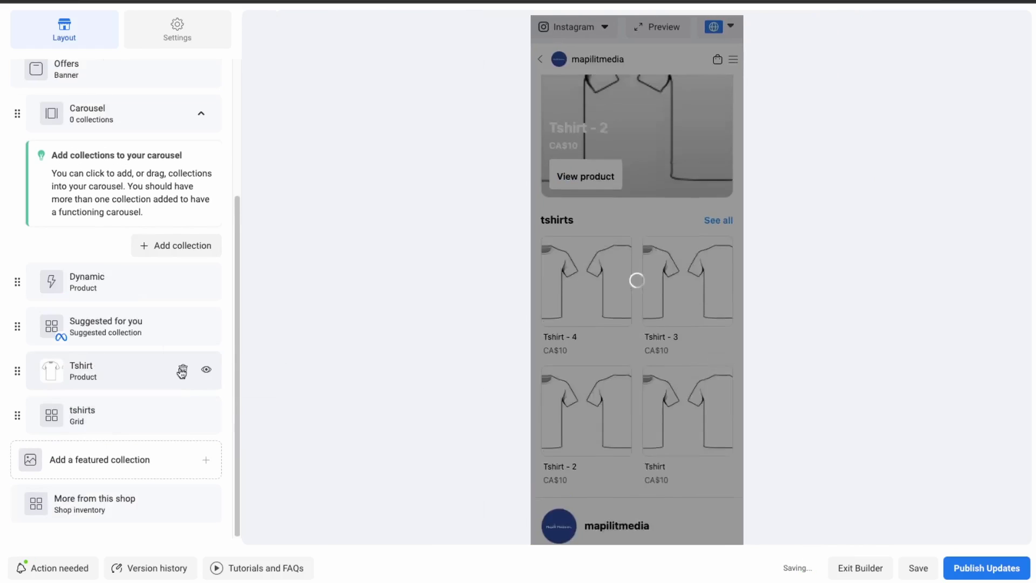
left_click(183, 365)
left_click(183, 370)
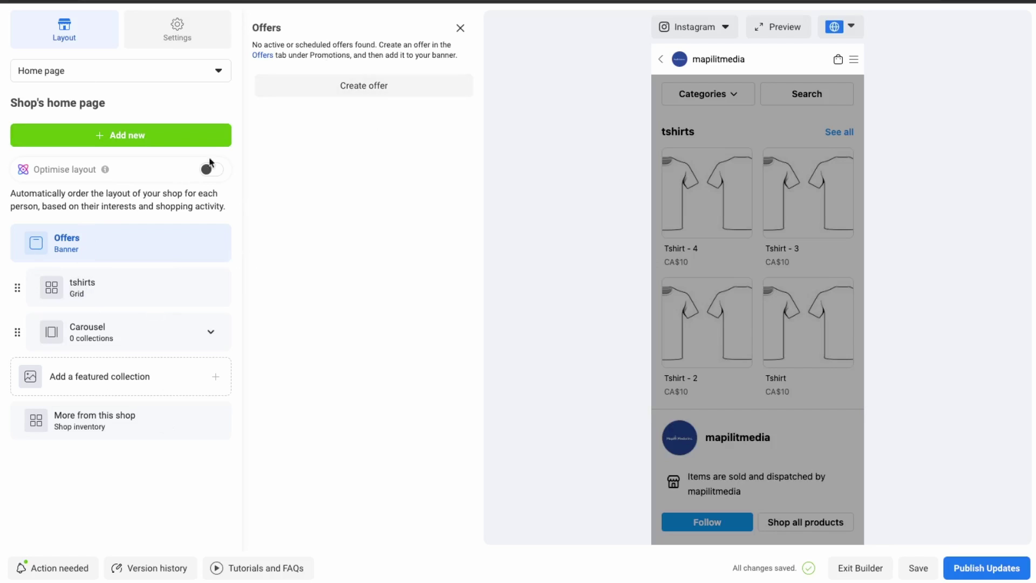
Start a new offer named First Purchase giving 10% off, applied per order
left_click(401, 87)
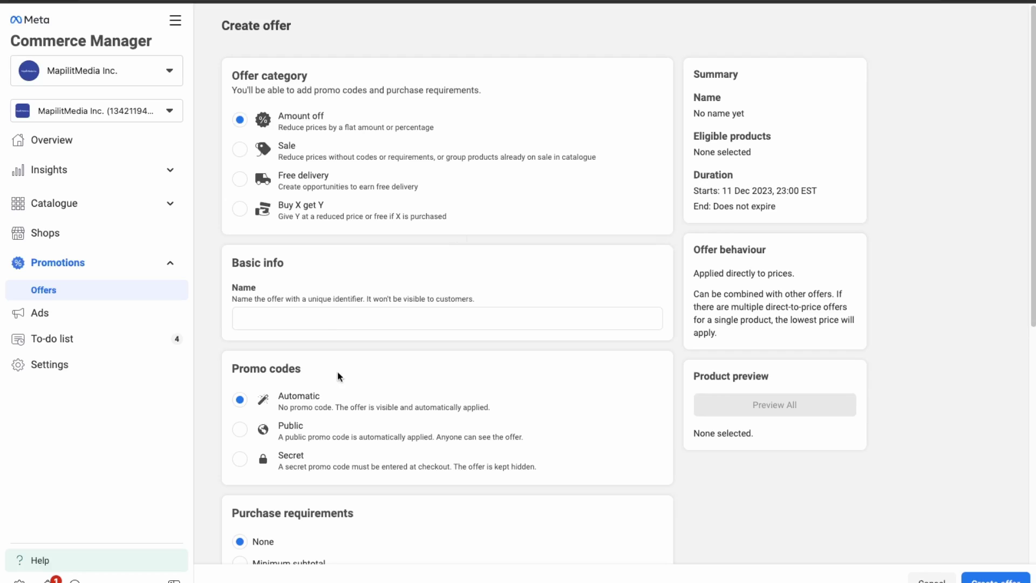
left_click(314, 313)
type("Fo")
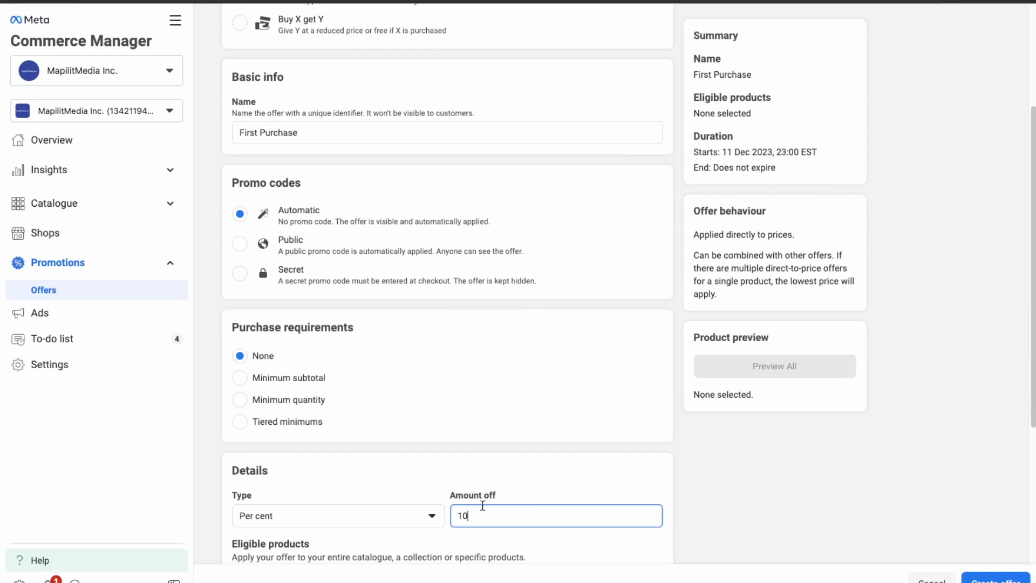
scroll(421, 504, "down", 5)
left_click(324, 458)
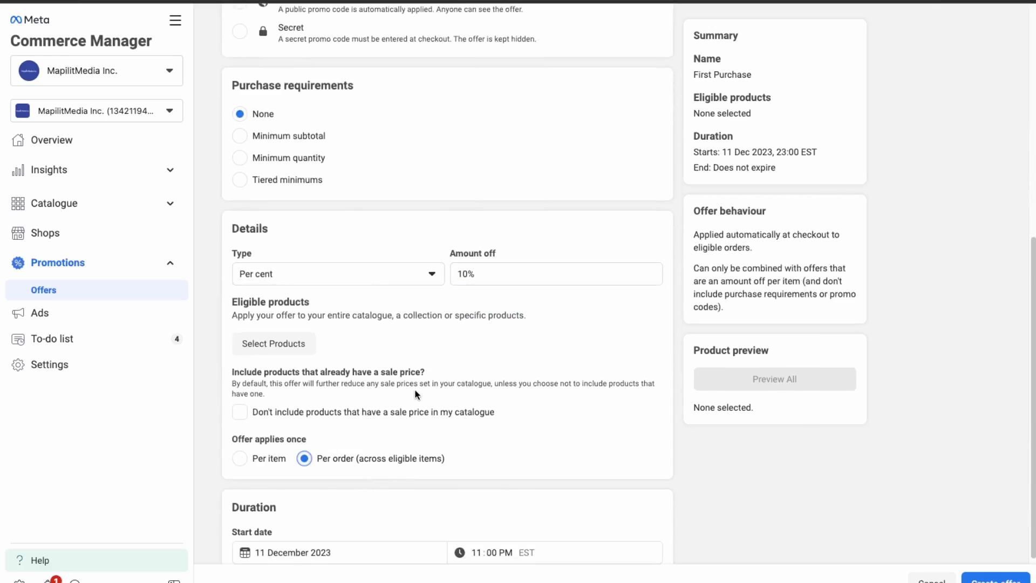
scroll(414, 393, "down", 2)
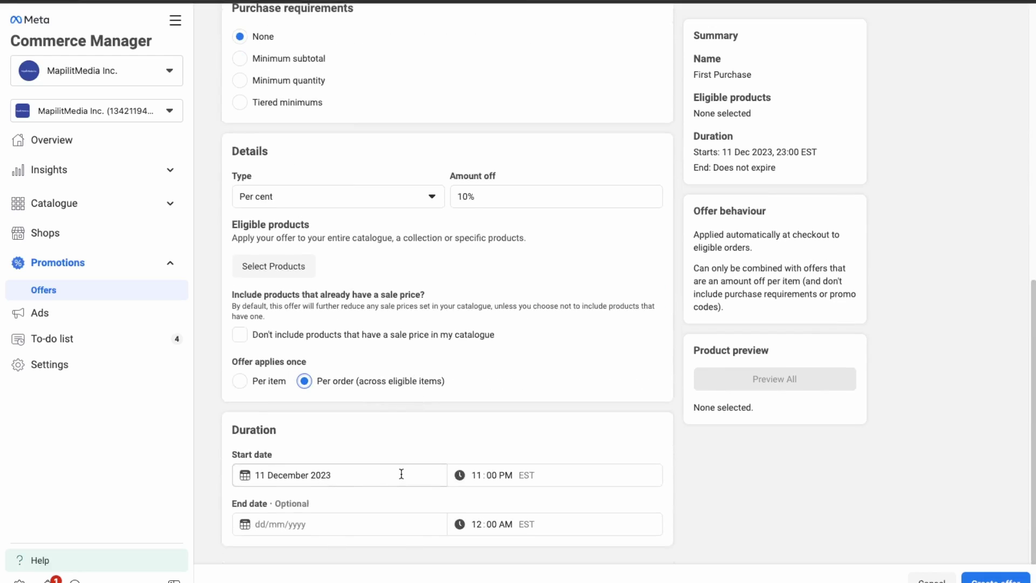
left_click(1030, 579)
Apply the First Purchase offer to the entire shop, create it, and review its included products
left_click(273, 266)
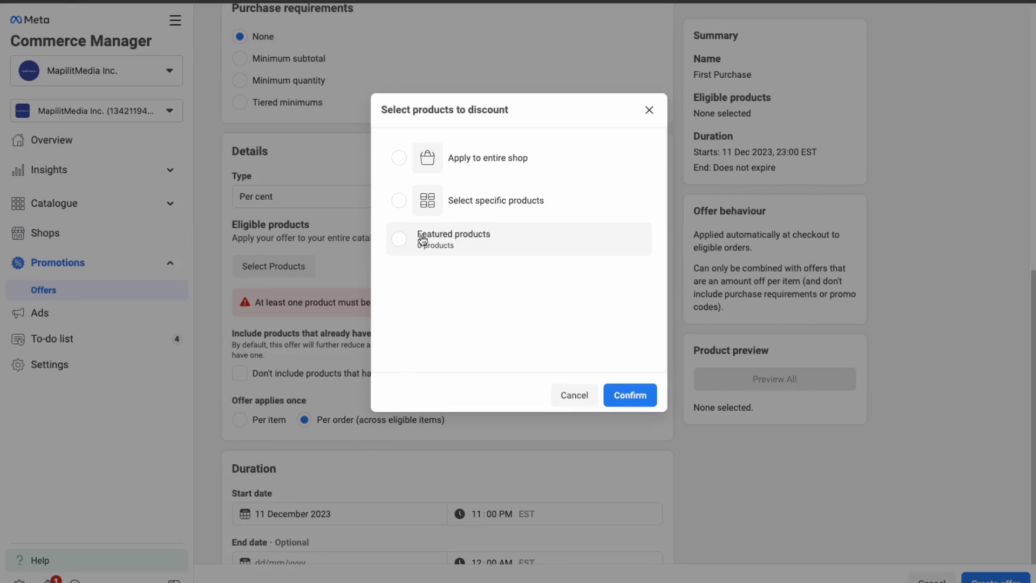
left_click(408, 165)
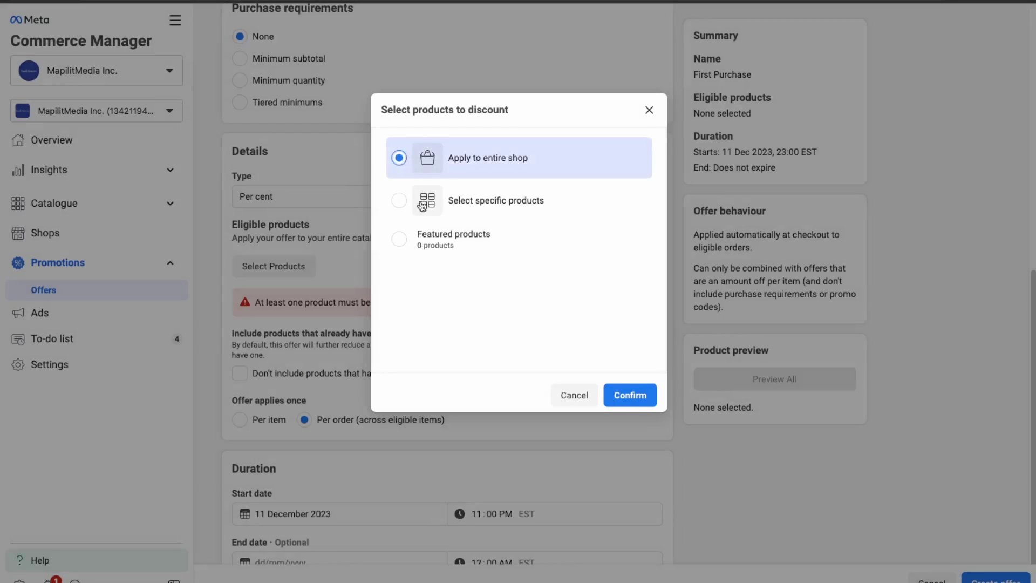
left_click(636, 395)
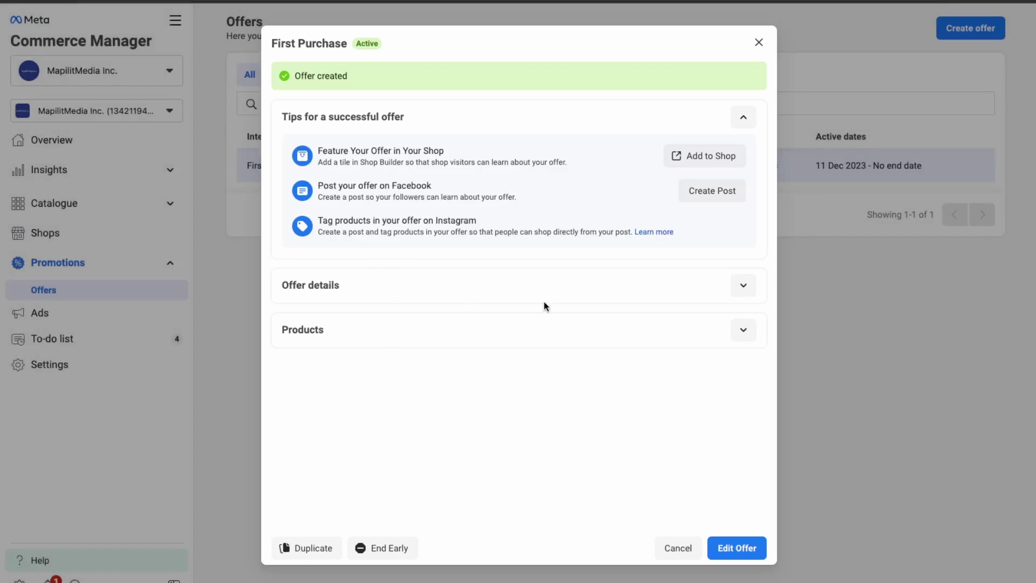
left_click(743, 285)
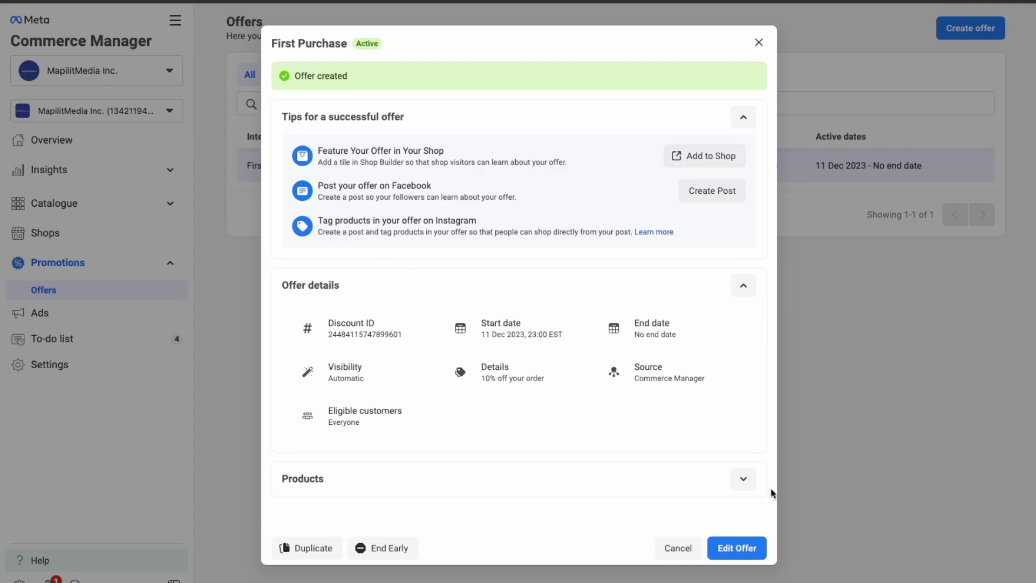
left_click(743, 478)
scroll(513, 439, "down", 3)
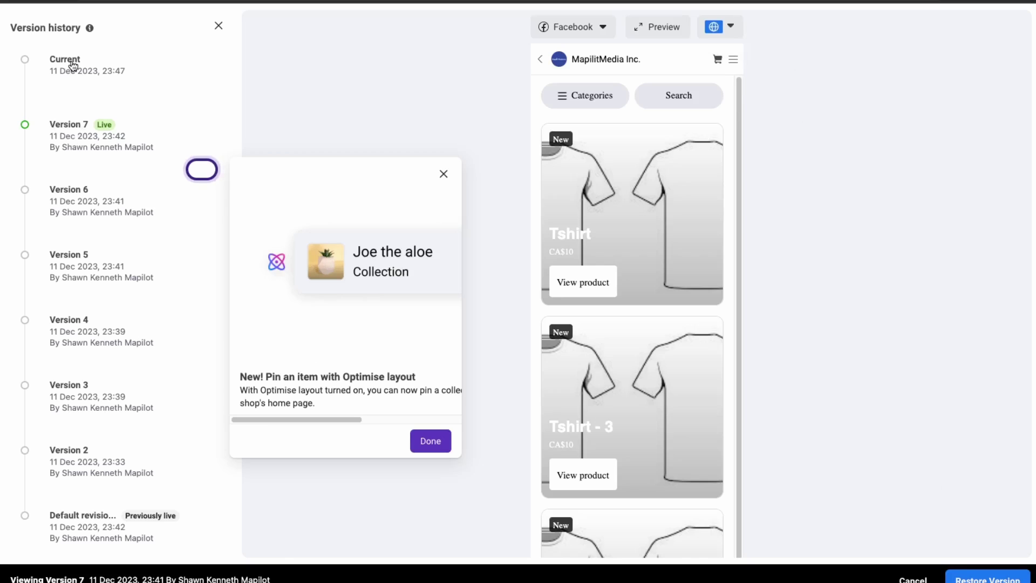
left_click(70, 65)
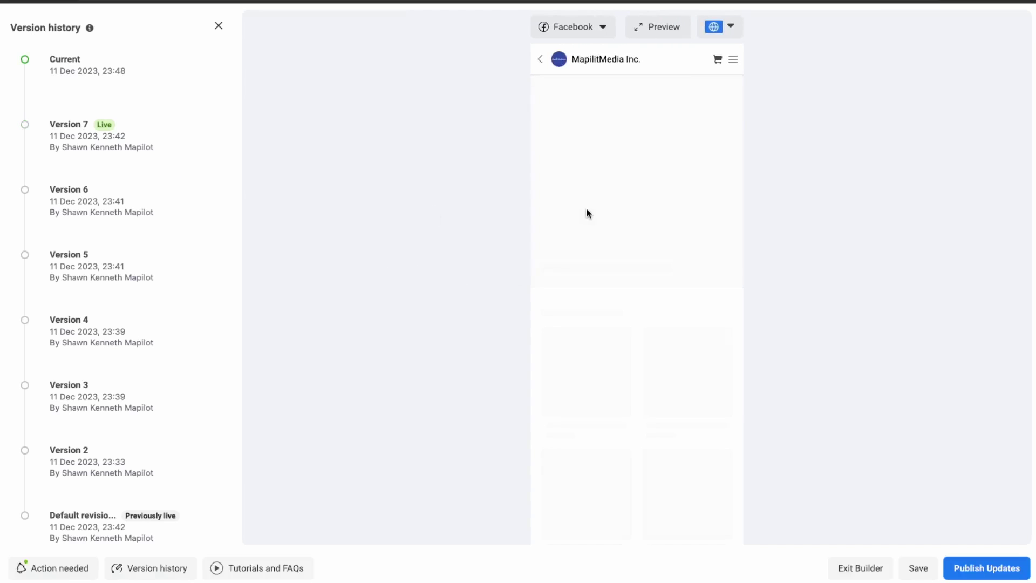
Publish the current shop version and submit the updates for review
scroll(631, 332, "down", 3)
scroll(631, 189, "up", 3)
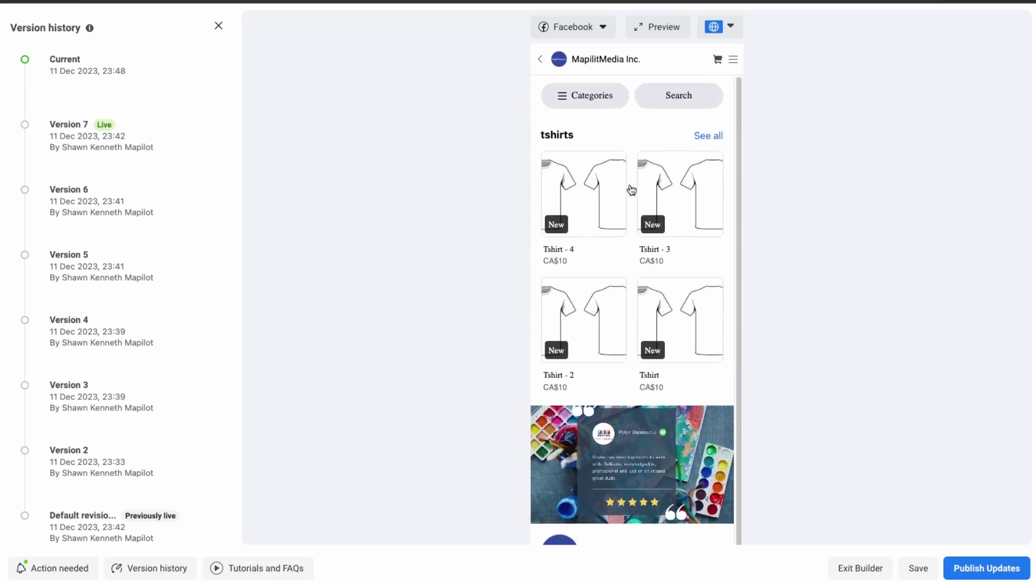
left_click(987, 570)
left_click(647, 435)
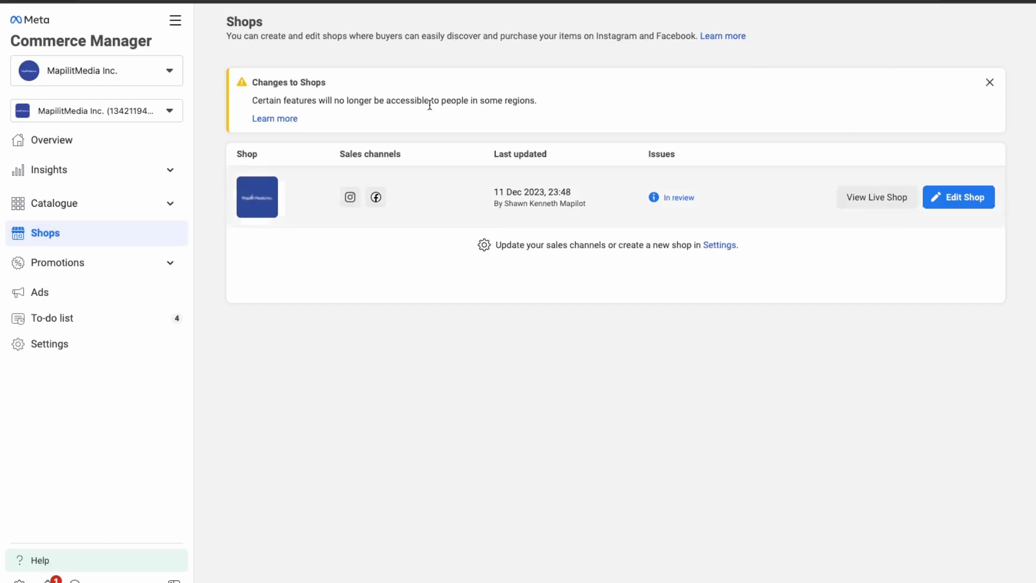
Set shop visibility to Facebook visible and Instagram hidden, and save it
left_click(965, 201)
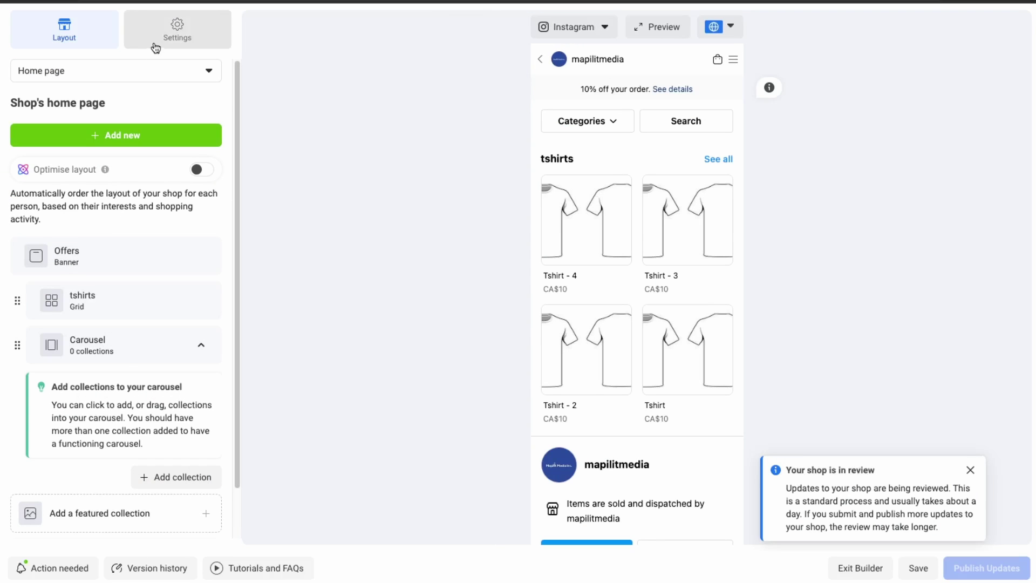
left_click(156, 43)
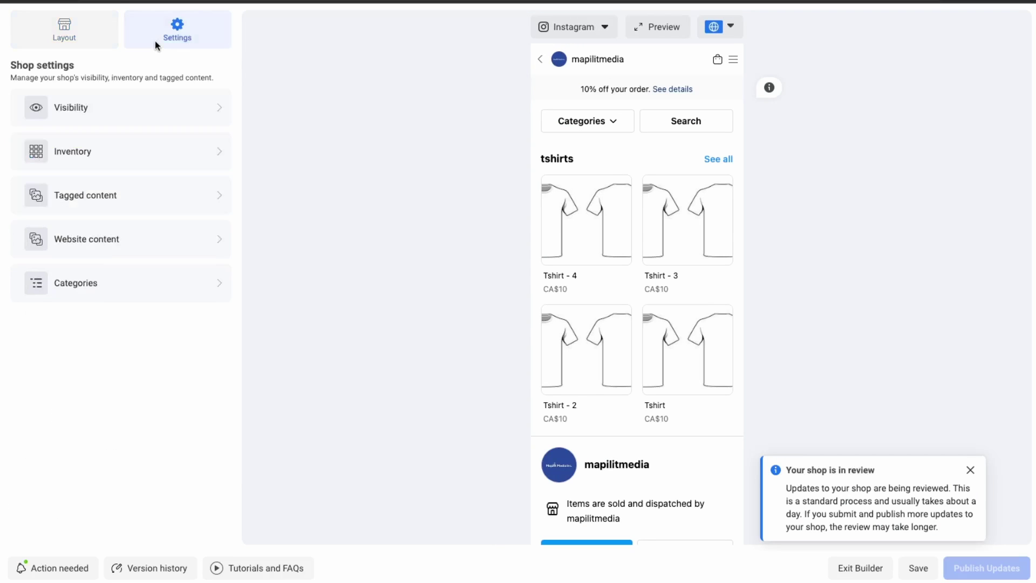
left_click(116, 111)
left_click(375, 177)
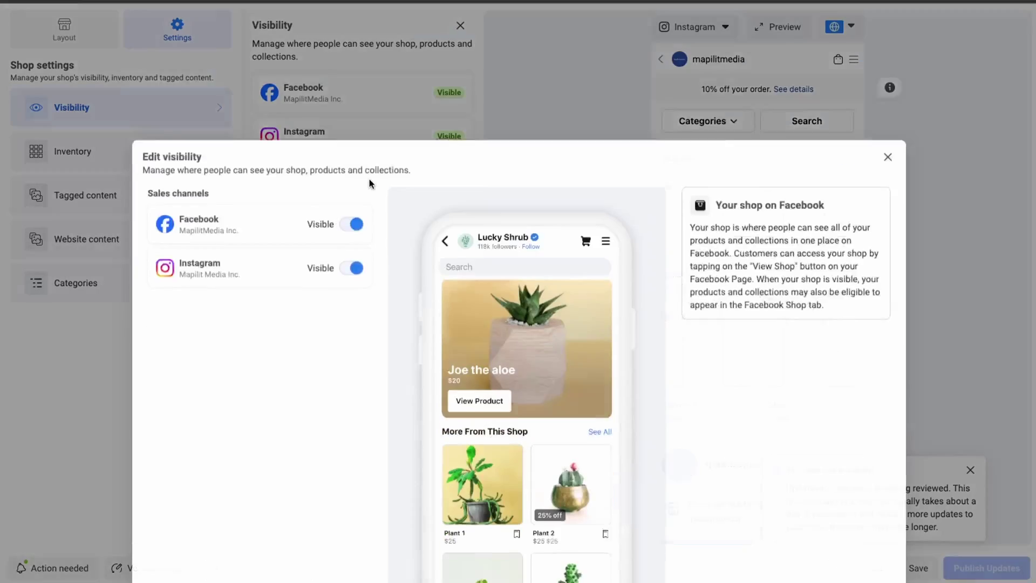
left_click(351, 113)
left_click(354, 158)
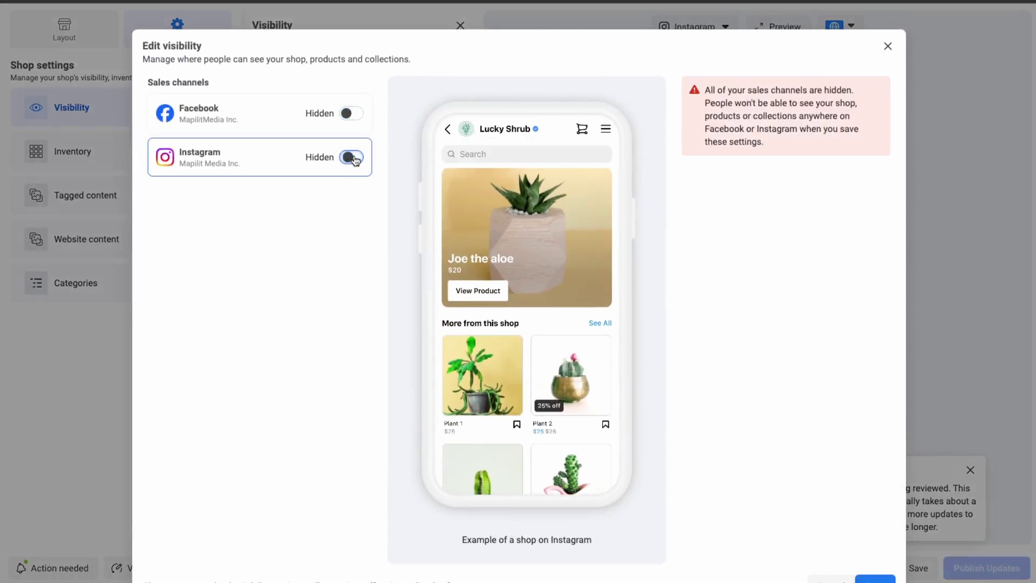
left_click(879, 579)
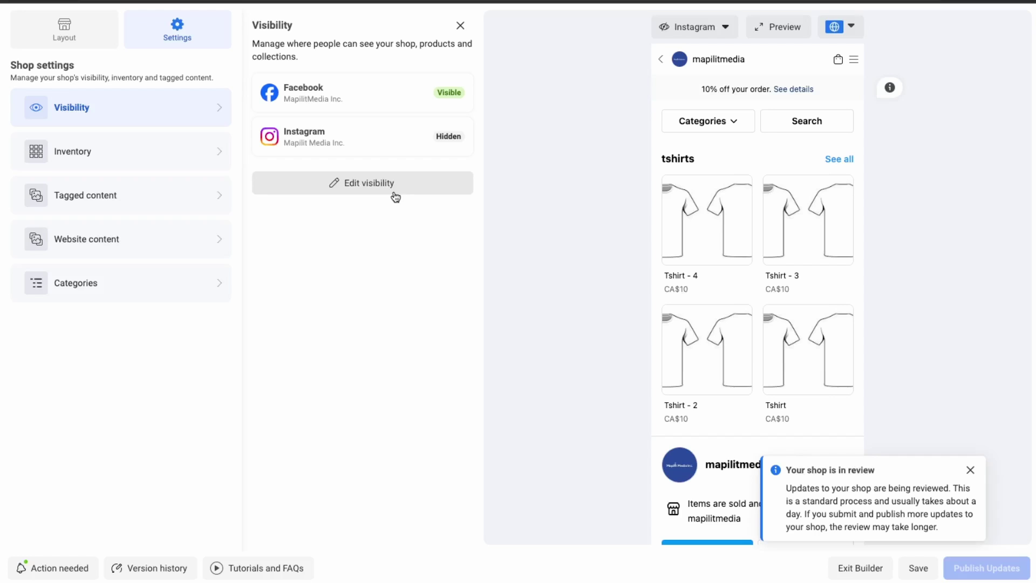
Recheck the sales channel visibility without changes and start publishing the updated settings
left_click(350, 183)
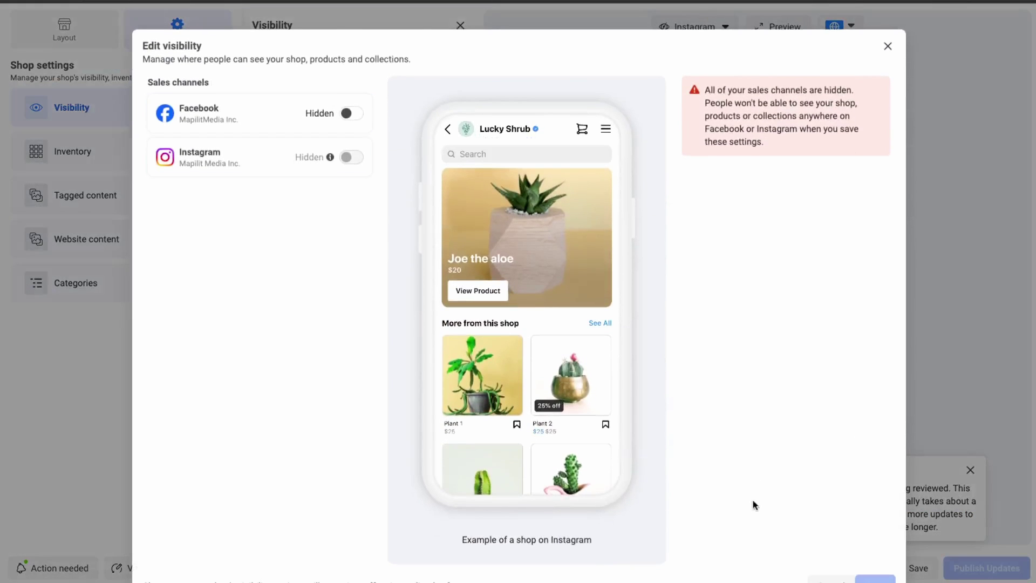
left_click(875, 578)
left_click(983, 566)
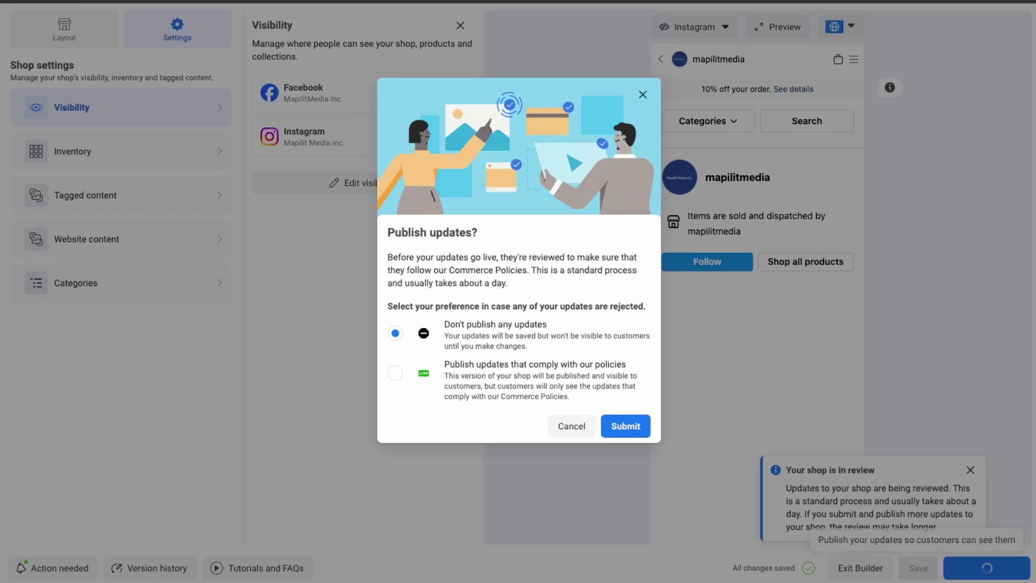